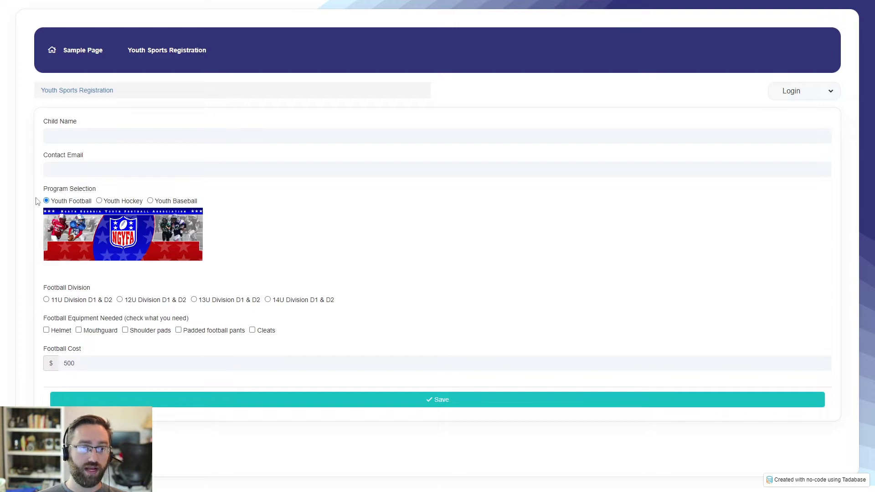
Step: Cycle the form's program through Youth Hockey, Youth Football and Youth Baseball, ending on Youth Baseball
left_click(112, 202)
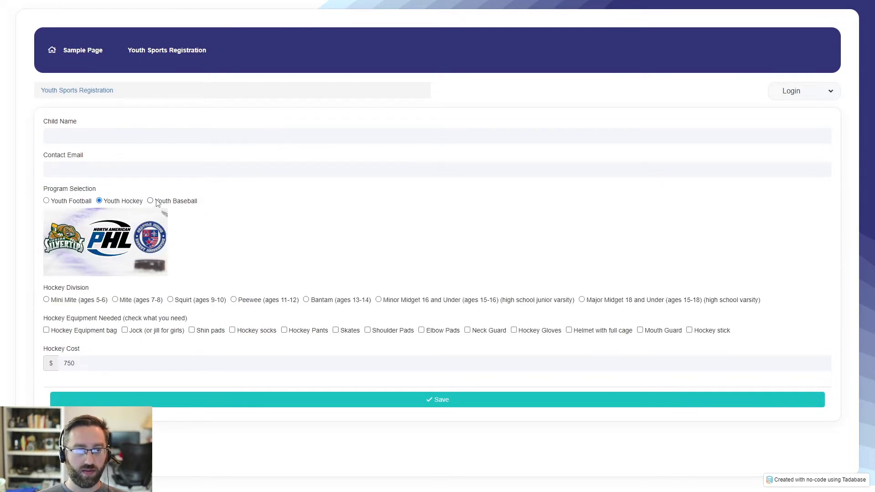
left_click(158, 202)
left_click(99, 203)
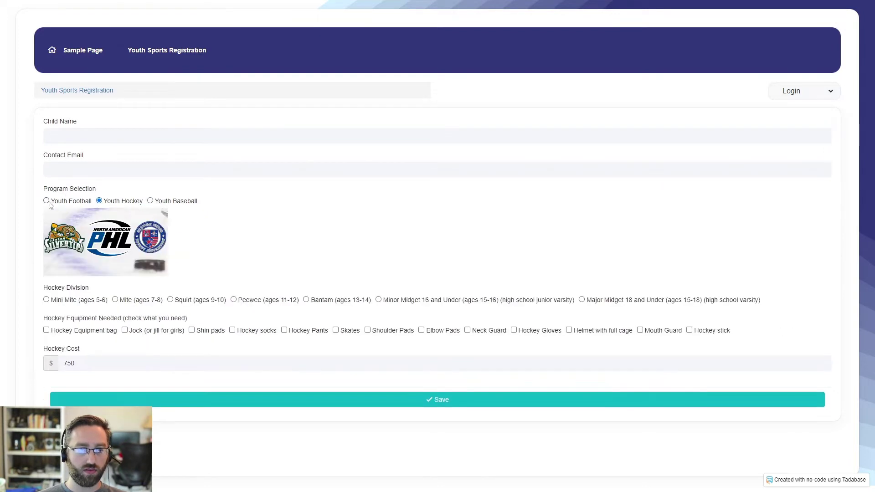
left_click(50, 203)
left_click(100, 203)
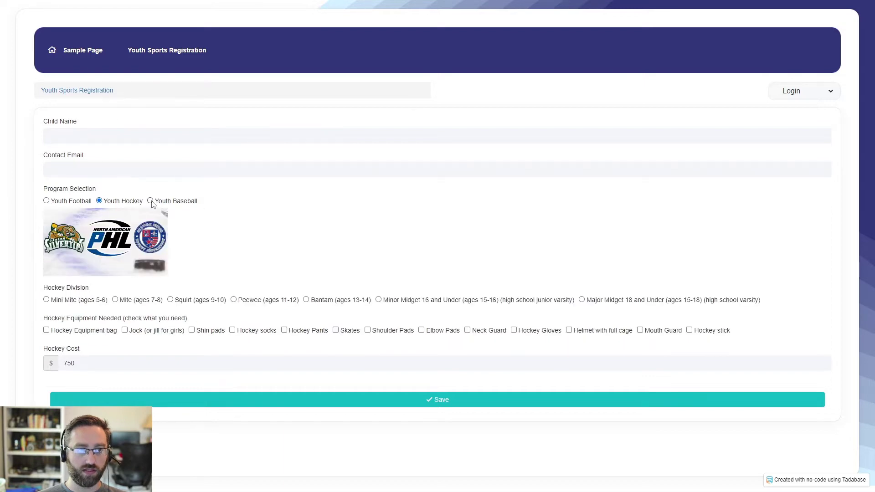
left_click(151, 203)
left_click(102, 204)
left_click(63, 204)
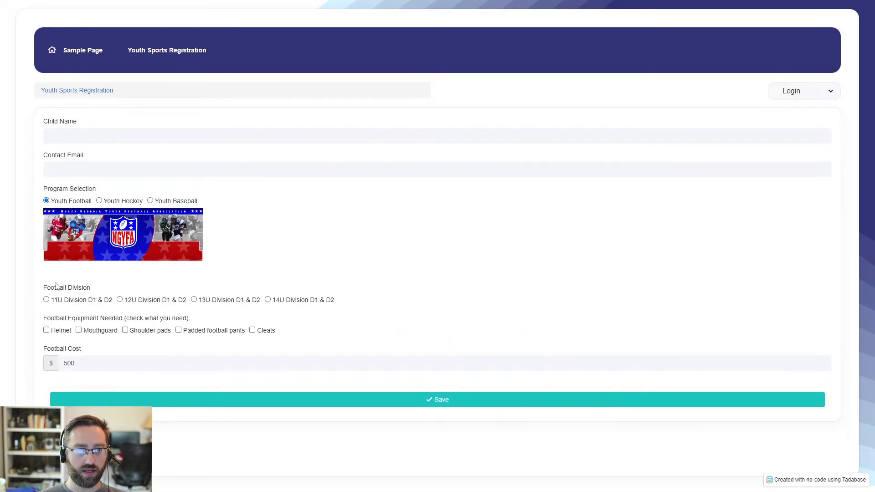
left_click(110, 207)
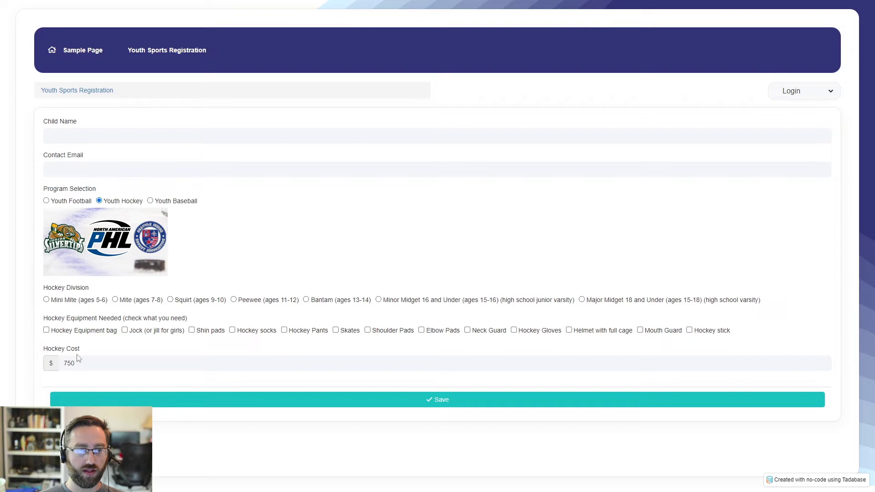
left_click(163, 201)
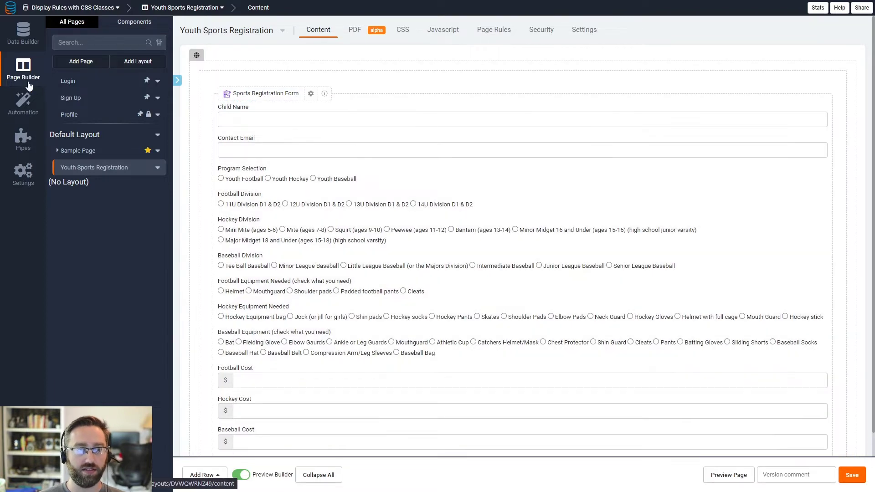
Step: Check the Sports Registration table's records and fields, then open the Youth Sports Registration page
left_click(26, 55)
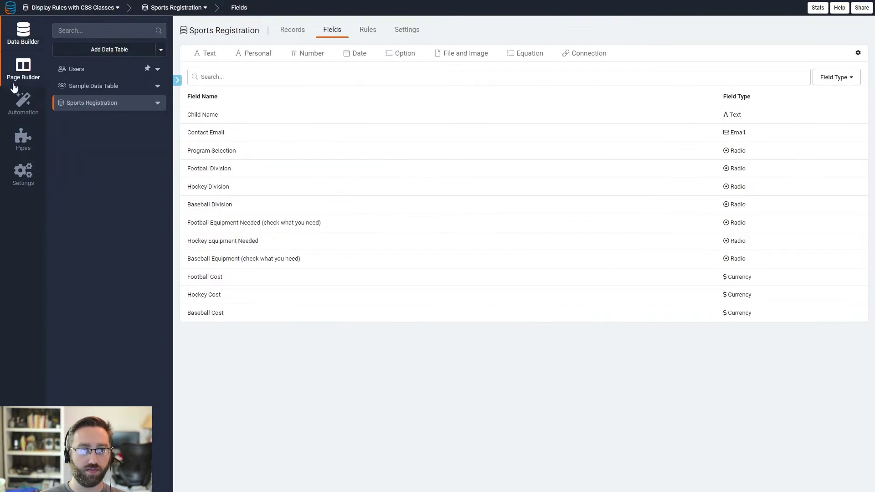
left_click(292, 30)
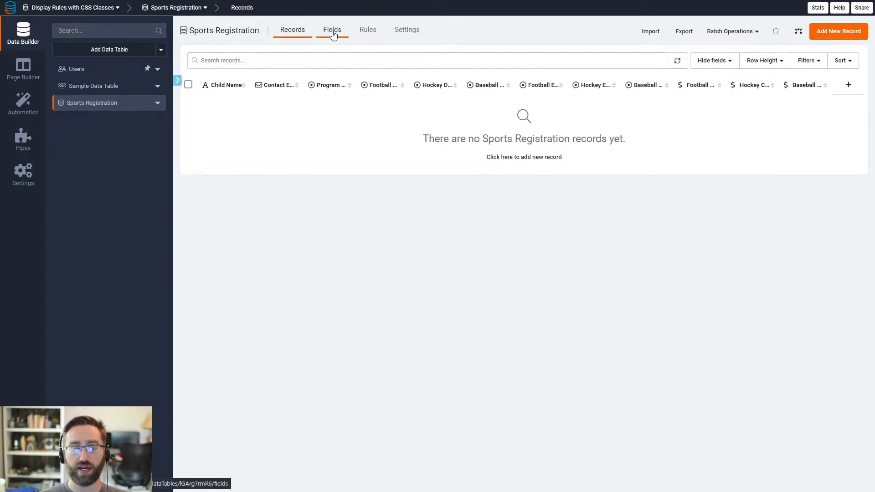
left_click(333, 32)
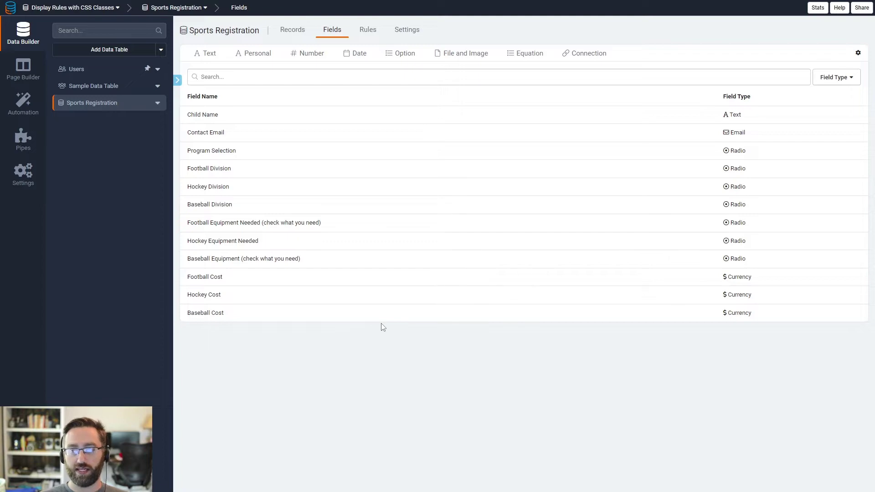
left_click(25, 75)
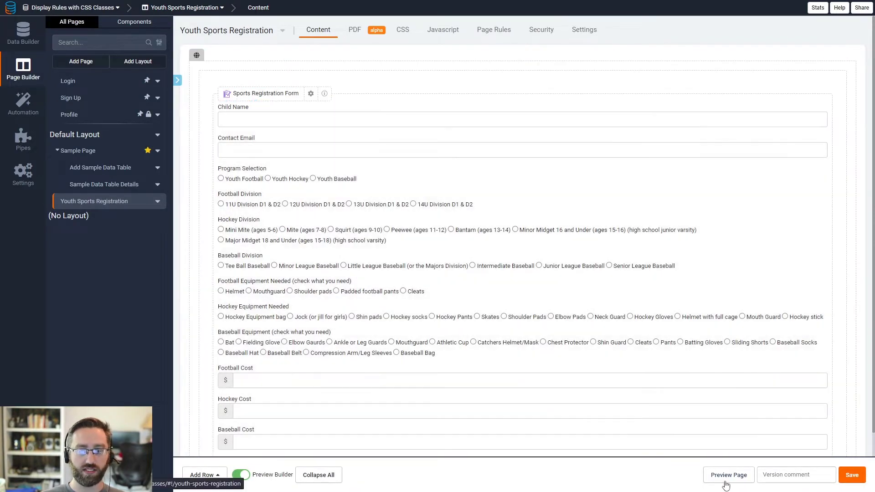
Step: Preview the live registration form, choosing Youth Football and Mouthguard as equipment
left_click(725, 479)
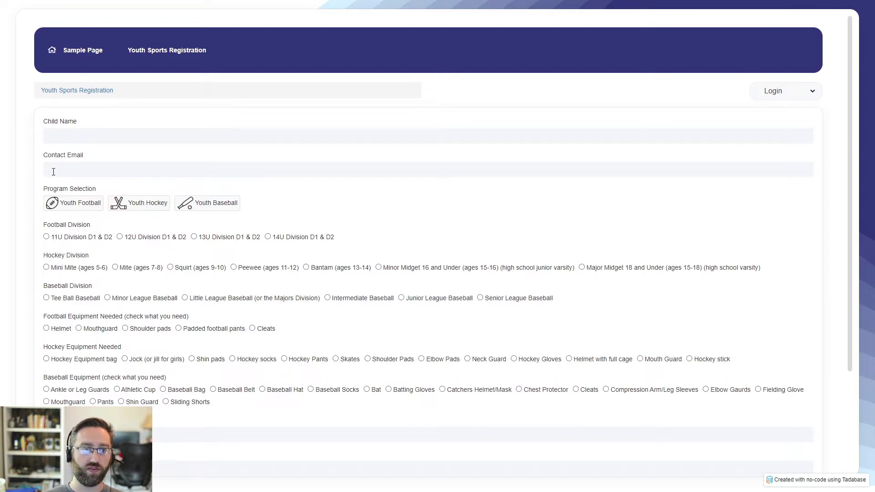
left_click(74, 206)
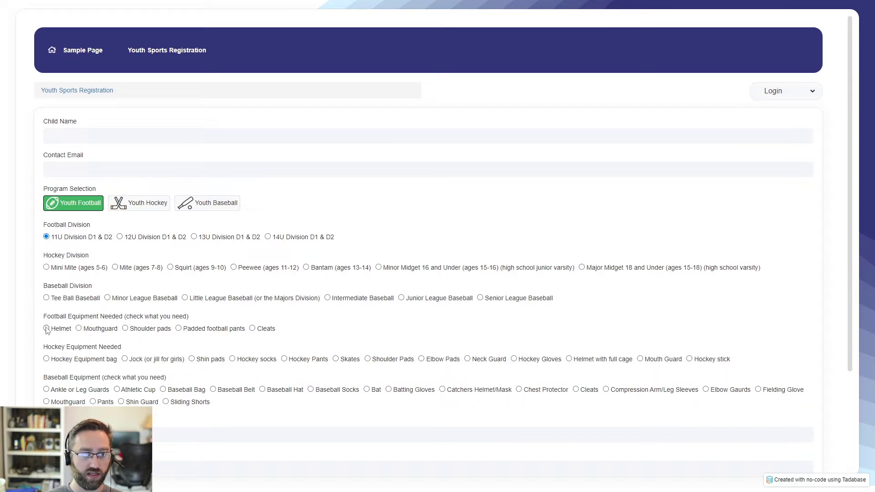
left_click(78, 328)
scroll(54, 273, "down", 2)
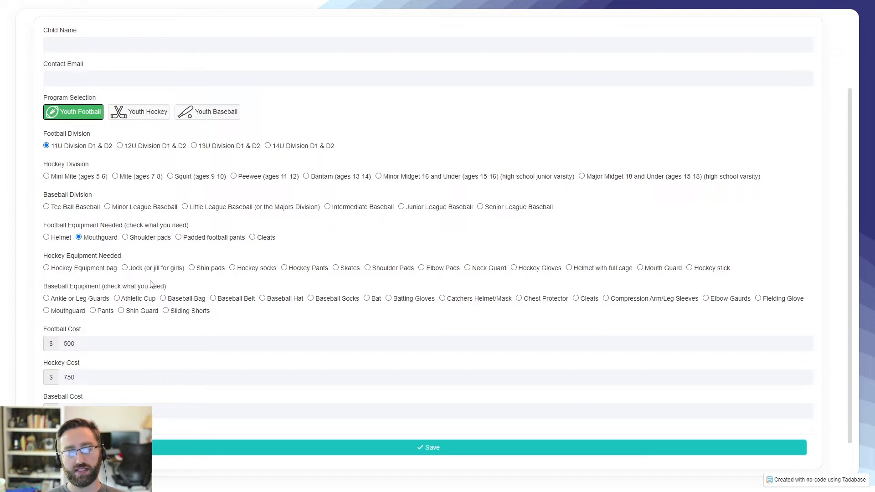
scroll(139, 285, "up", 1)
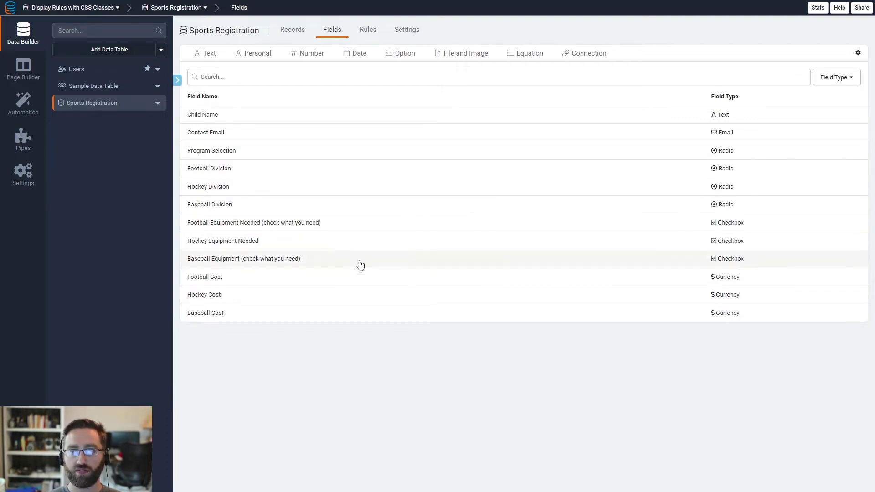
Step: Inspect the program and equipment fields, copying '(check what you need)' from the football field's name
left_click(255, 153)
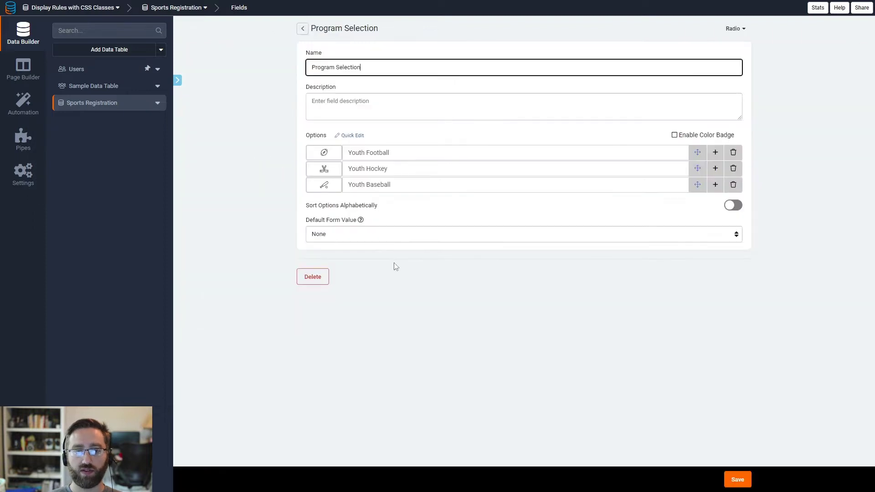
left_click(302, 28)
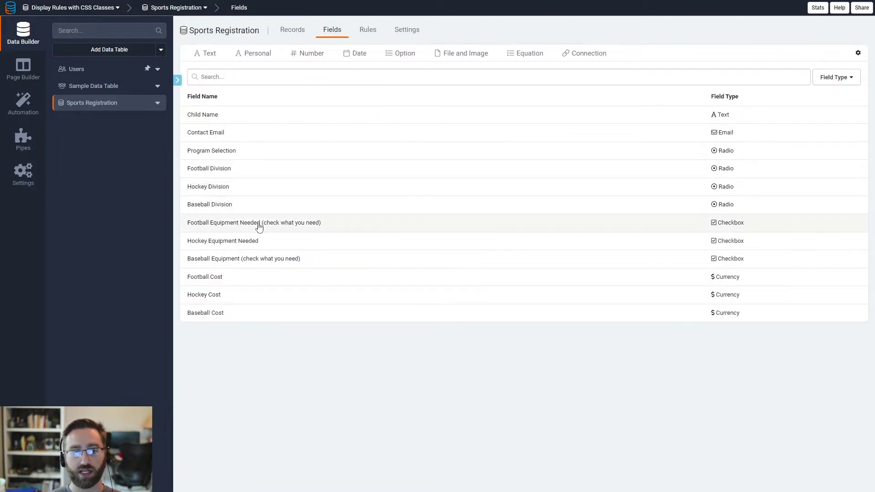
left_click(366, 243)
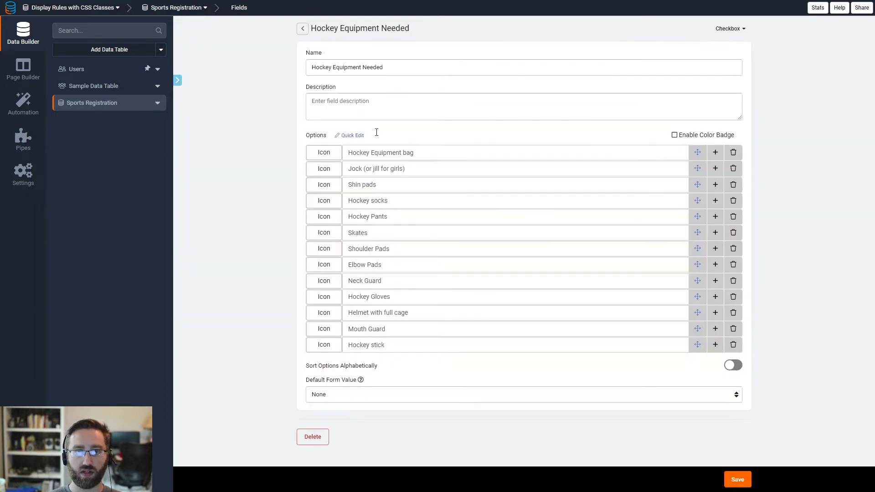
left_click(303, 28)
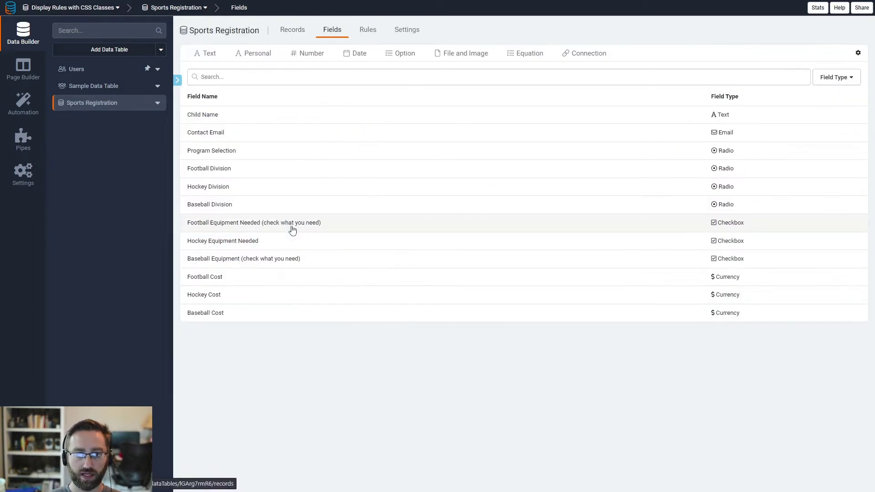
left_click(300, 224)
left_click_drag(446, 69, 390, 84)
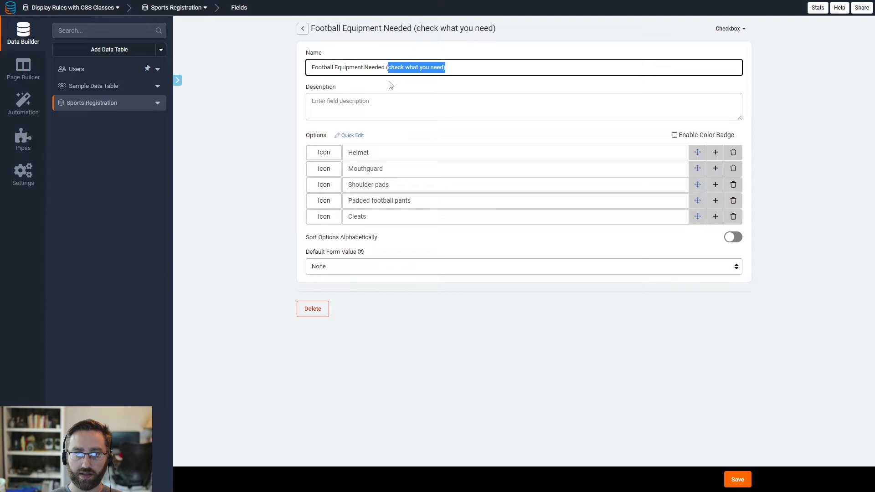
Step: Append '(check what you need)' to the Hockey Equipment Needed name, save, and reopen the registration page
left_click(303, 29)
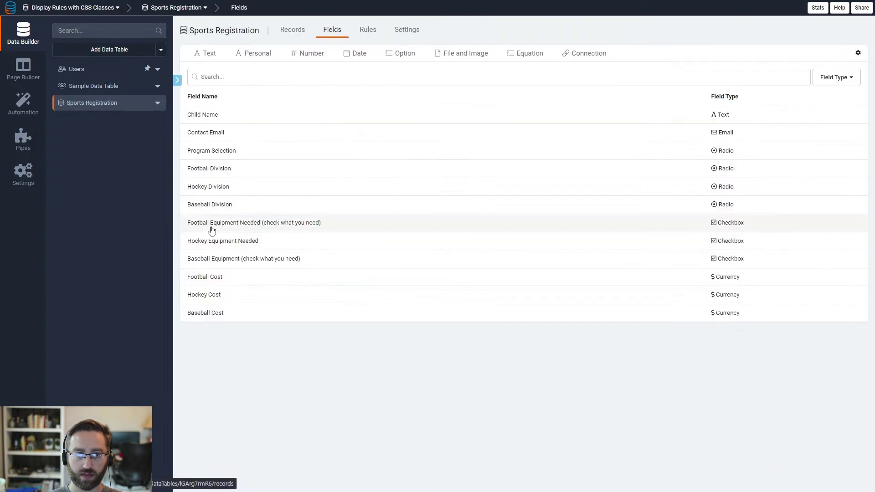
left_click(278, 239)
left_click(405, 70)
type("(check what you need)")
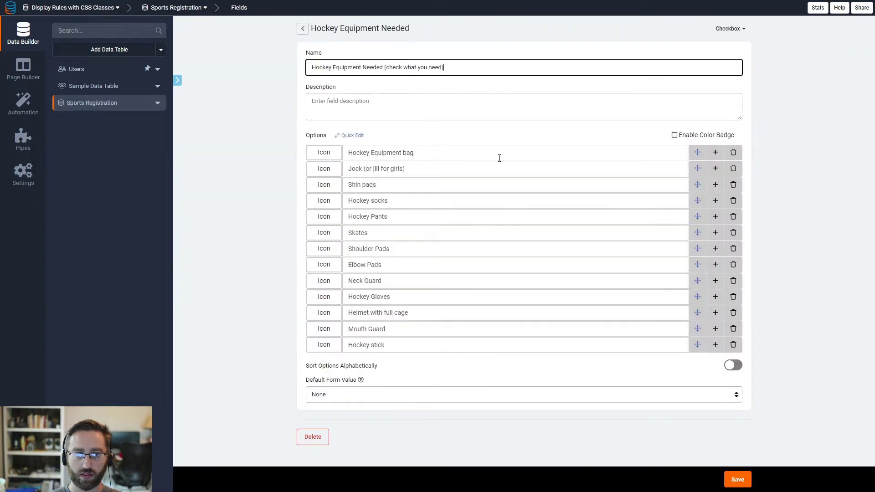
left_click(737, 480)
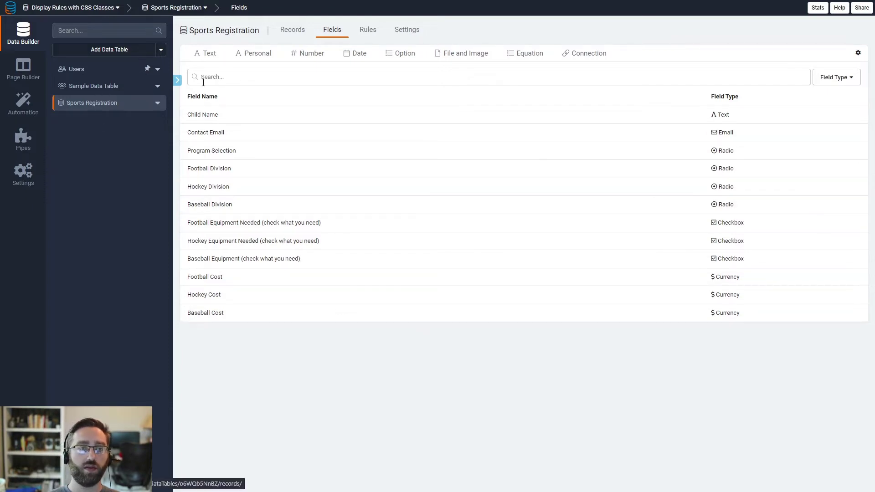
left_click(23, 71)
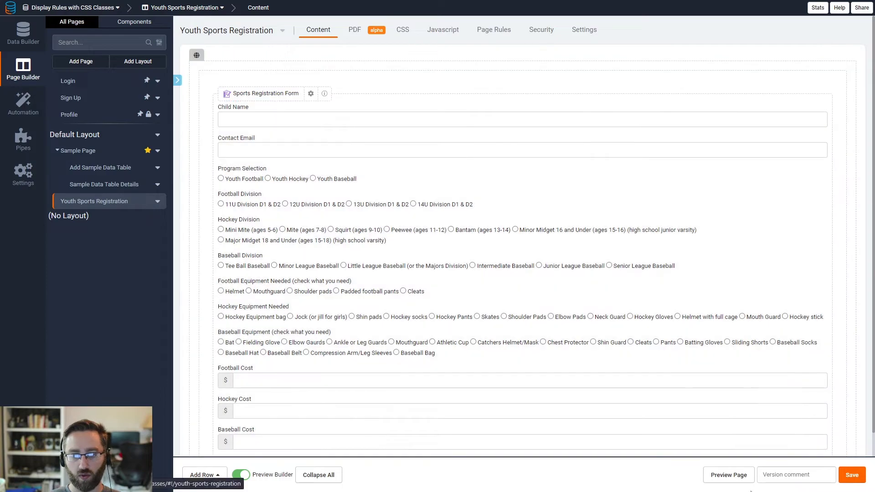
left_click(731, 474)
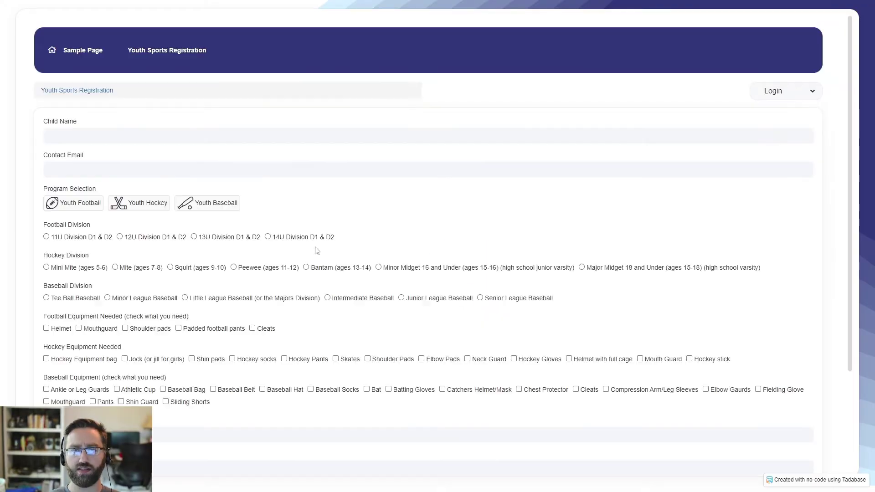
scroll(134, 246, "down", 3)
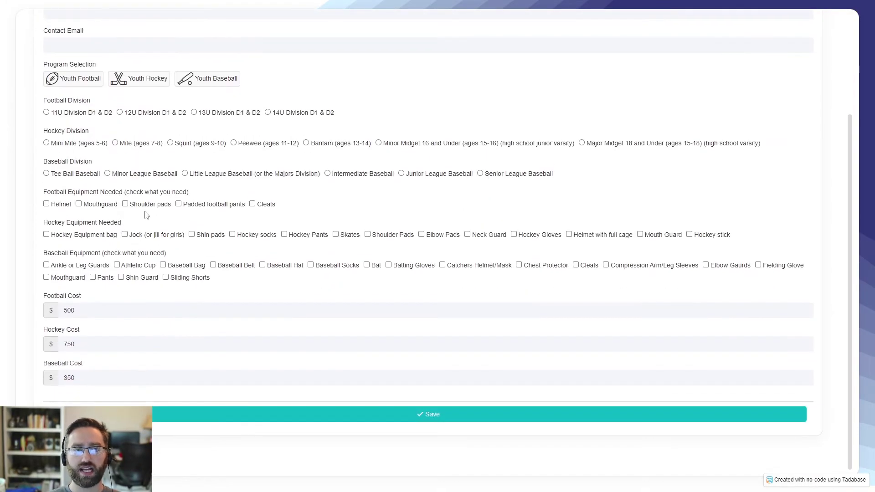
scroll(144, 211, "up", 1)
left_click(64, 130)
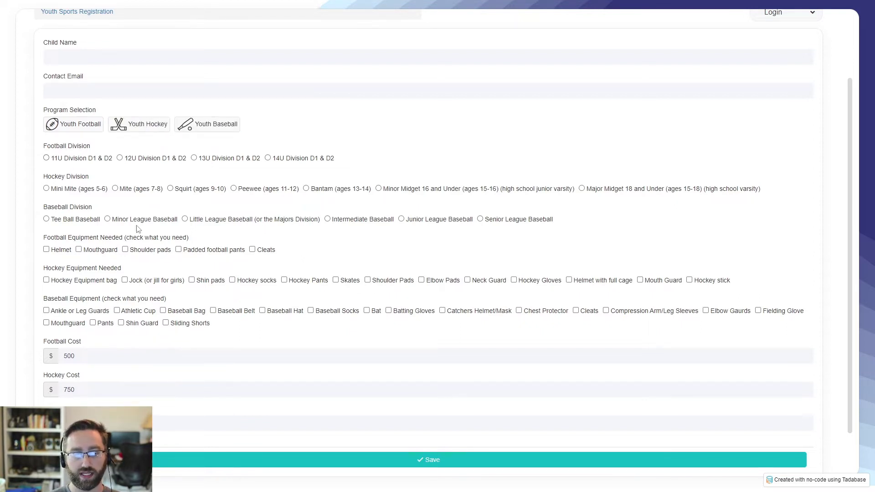
key("ctrl+Tab")
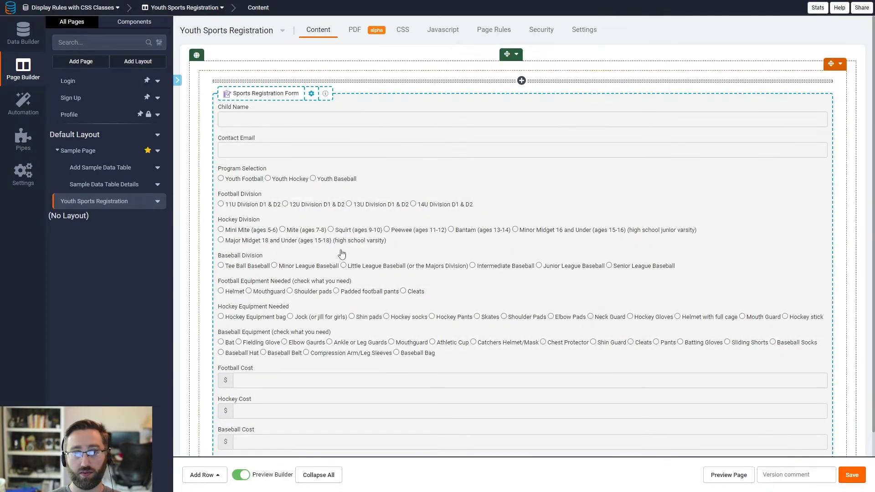
Step: Add a display rule: when Program Selection is Youth Football, show Football Division
left_click(320, 275)
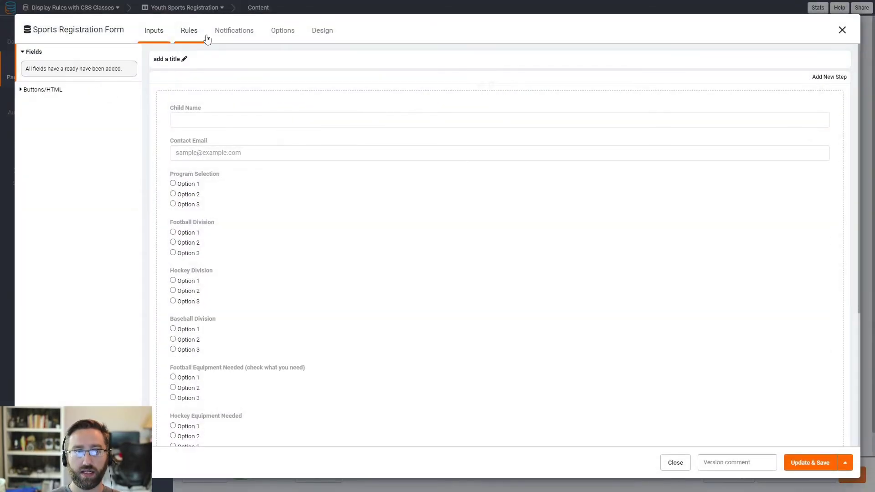
left_click(193, 35)
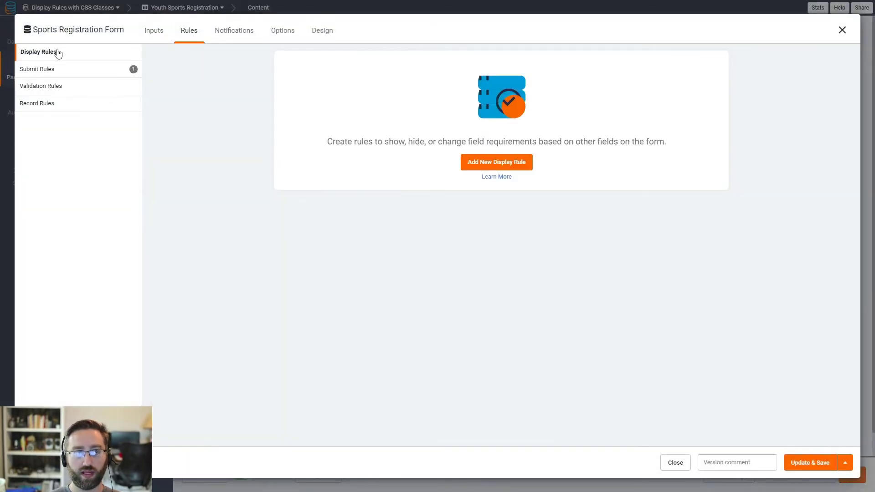
left_click(481, 164)
left_click(331, 100)
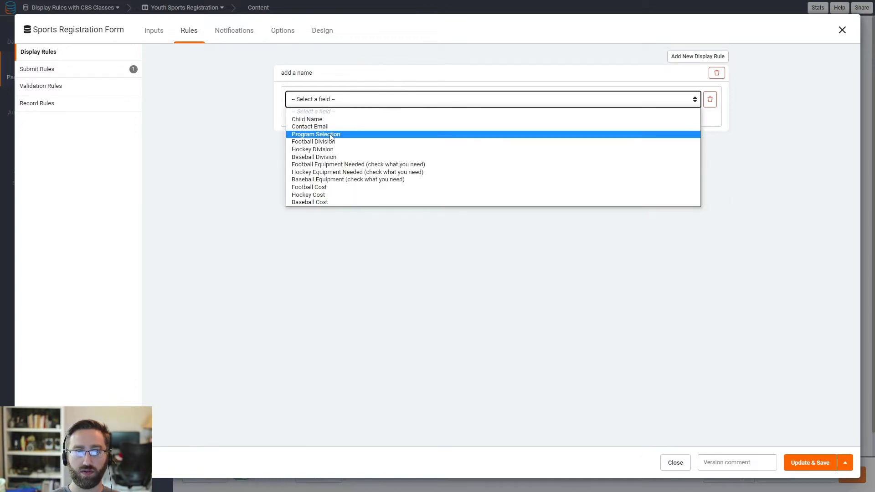
left_click(311, 135)
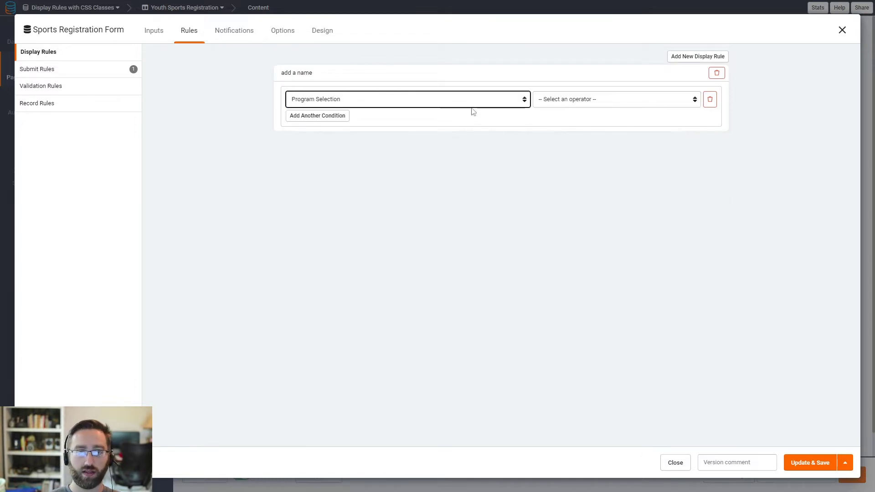
left_click(564, 100)
left_click(610, 118)
left_click(619, 105)
left_click(610, 119)
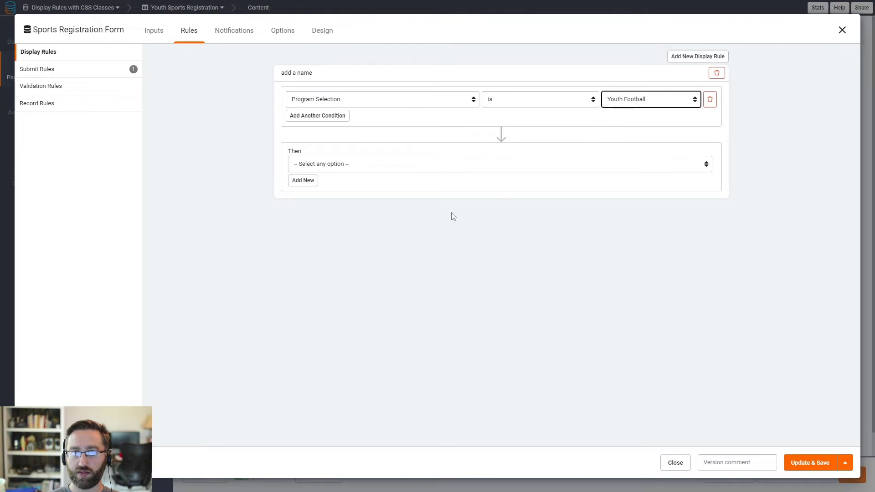
left_click(322, 165)
left_click(312, 184)
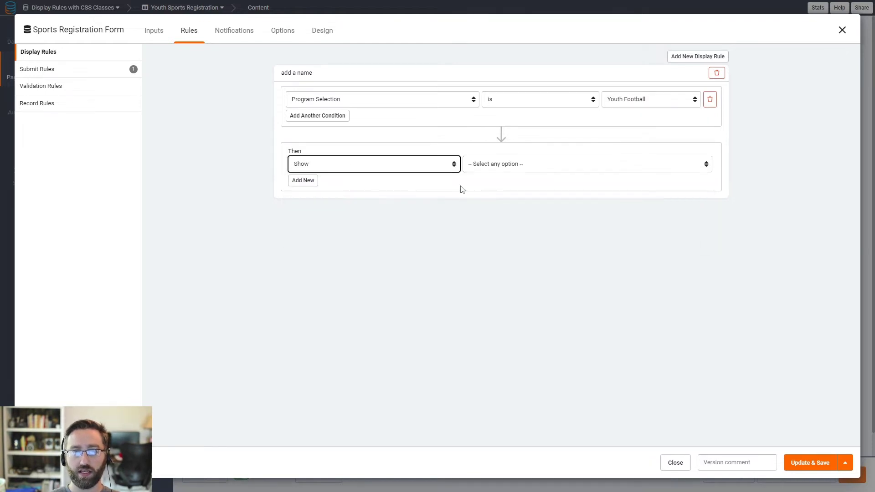
left_click(515, 166)
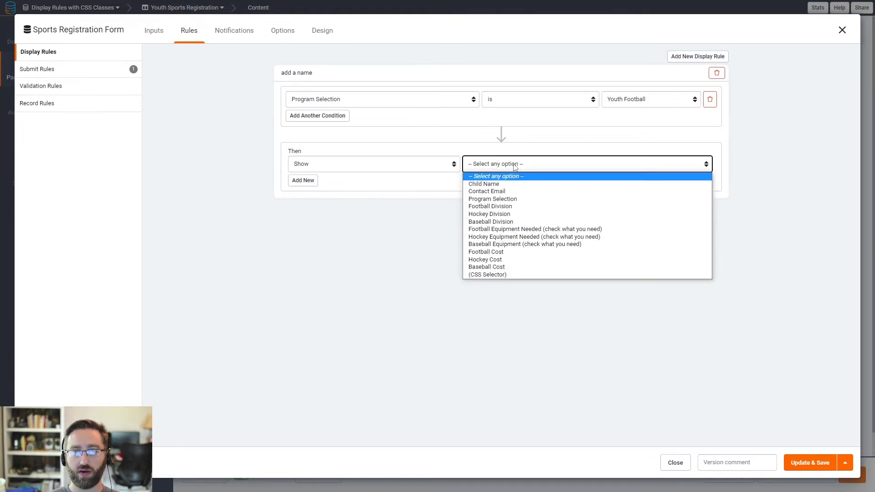
left_click(509, 209)
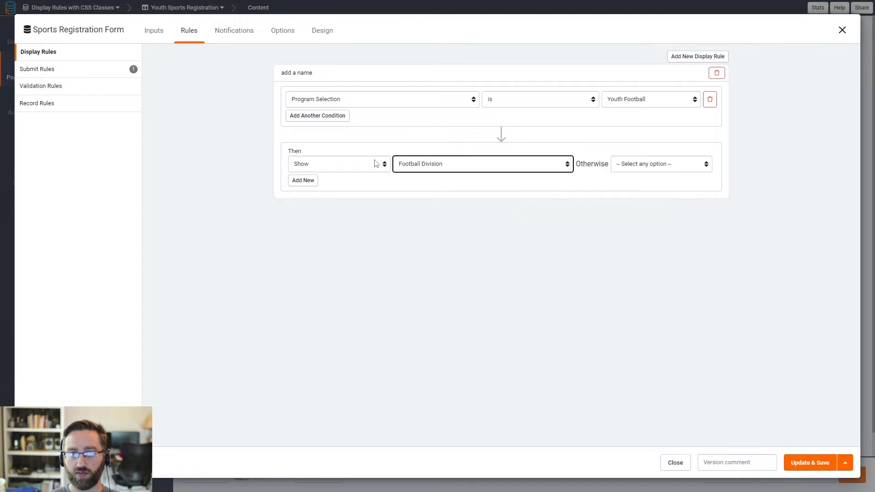
Step: Change the rule's action to show a CSS Selector, otherwise Hide
left_click(309, 182)
left_click(318, 183)
left_click(301, 202)
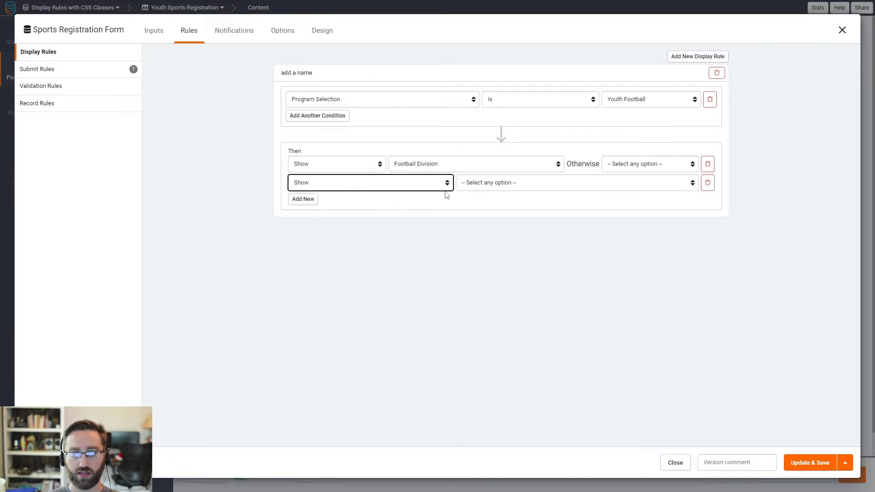
left_click(483, 182)
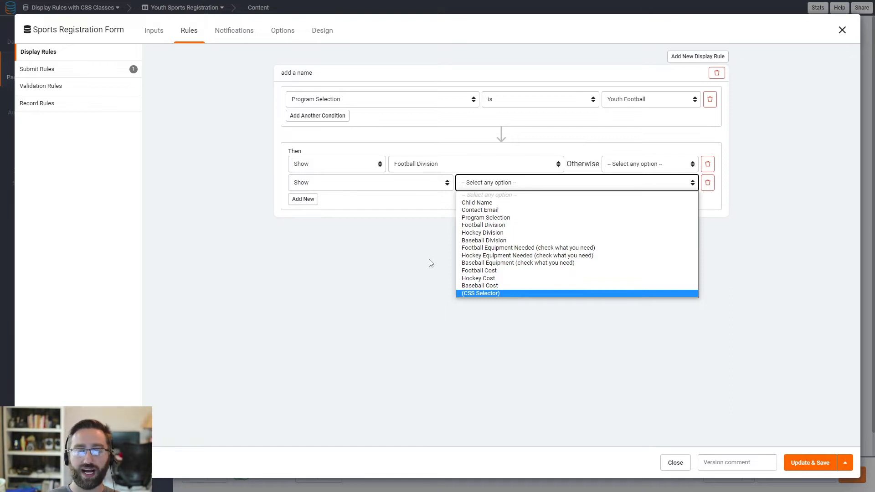
left_click(345, 280)
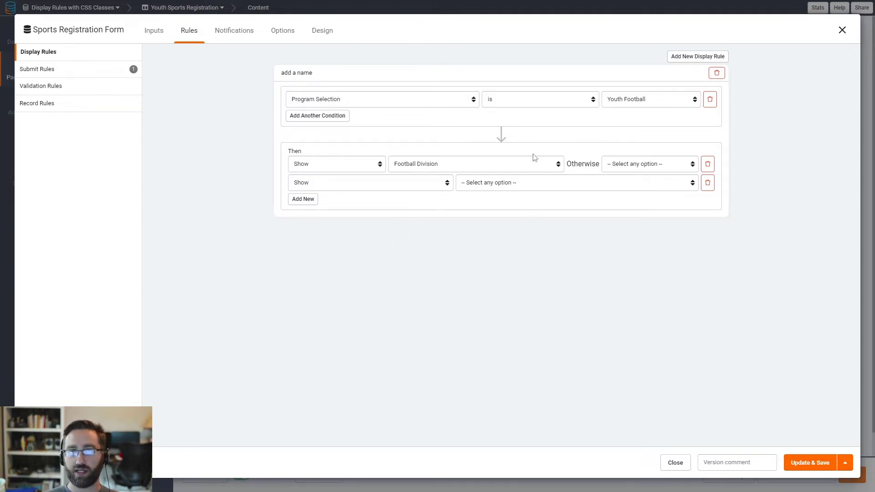
left_click(707, 164)
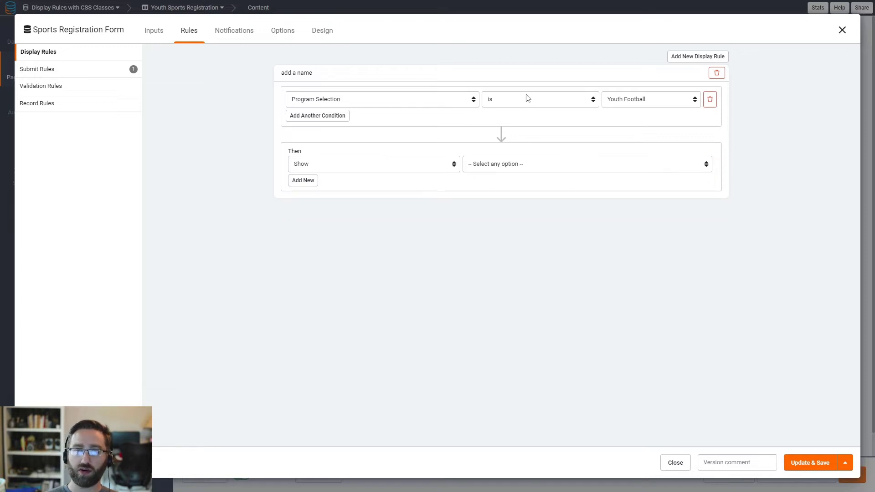
left_click(408, 165)
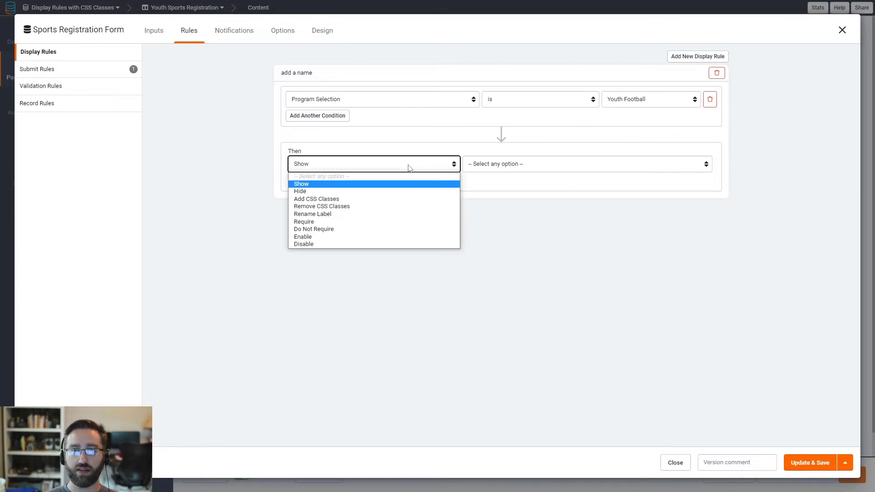
left_click(311, 185)
left_click(472, 169)
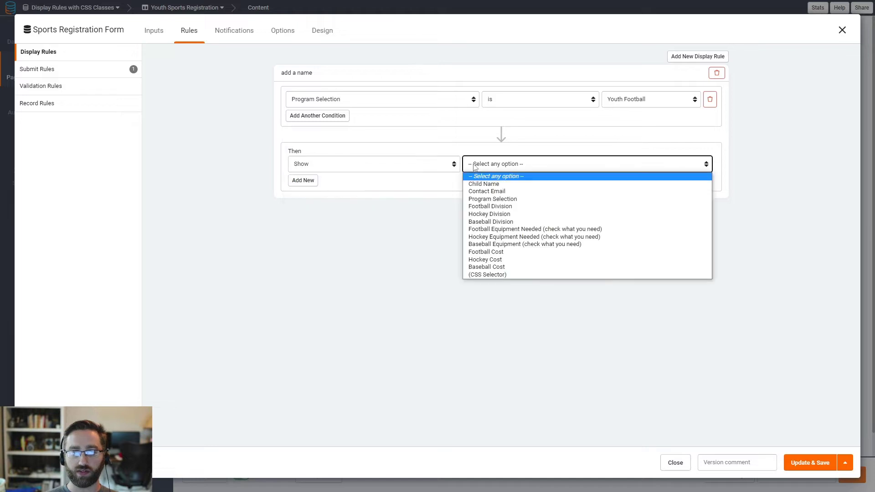
left_click(486, 274)
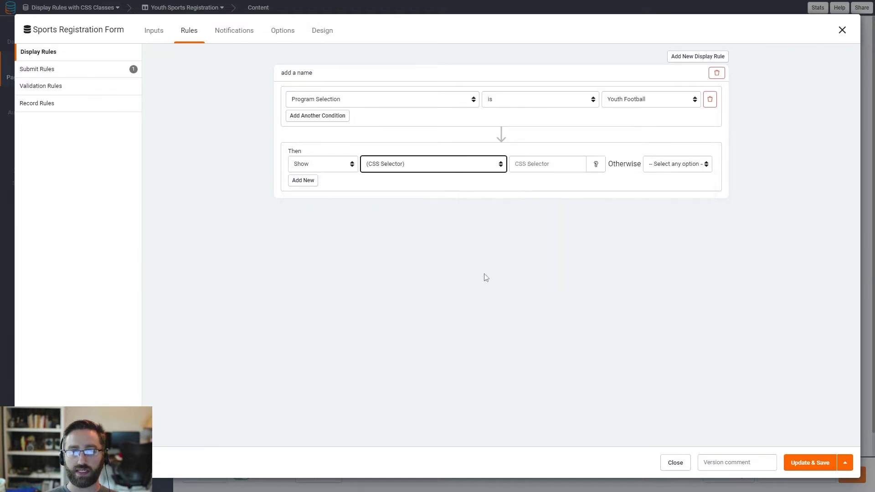
left_click(663, 165)
left_click(654, 187)
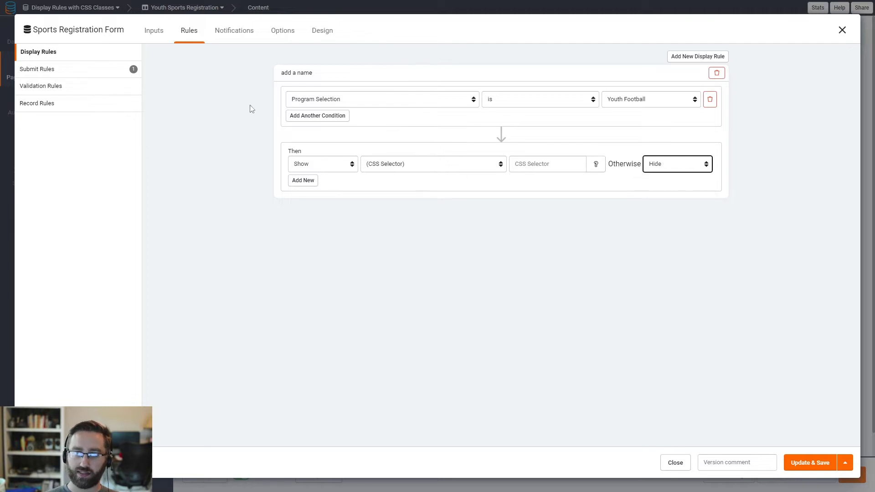
left_click(152, 34)
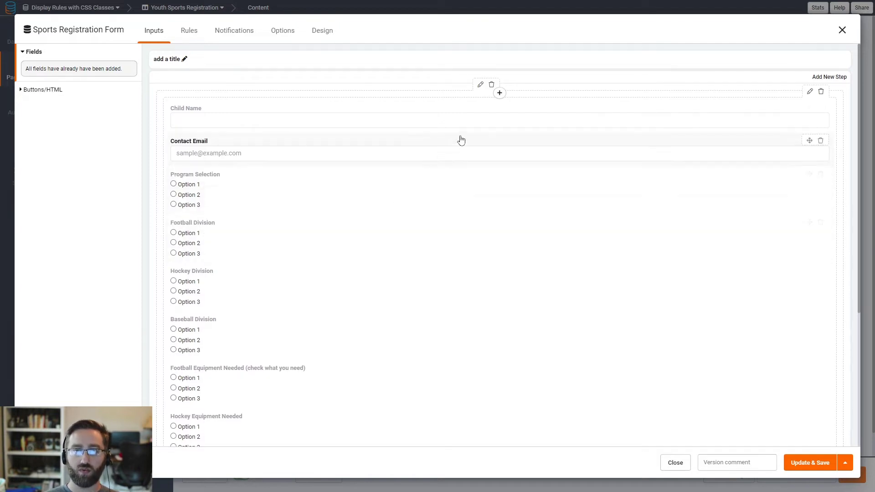
Step: Replace the single all-fields row with four empty rows
scroll(252, 223, "down", 5)
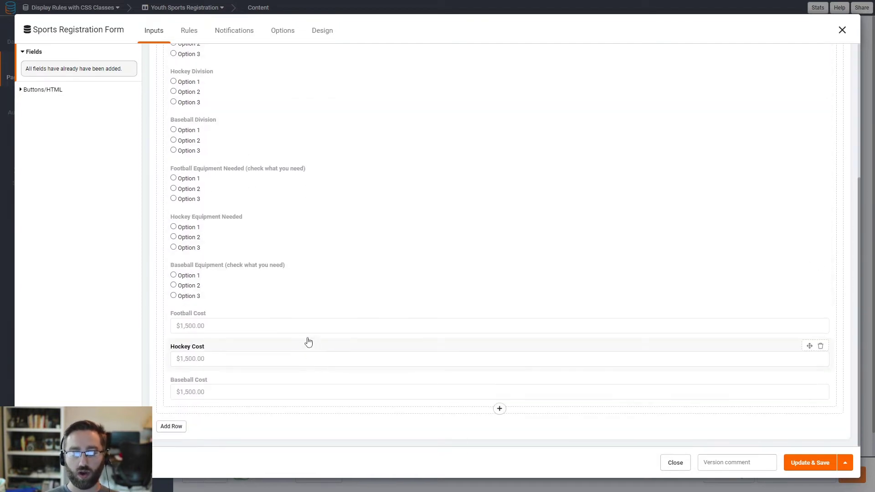
scroll(286, 324, "up", 3)
scroll(273, 310, "up", 2)
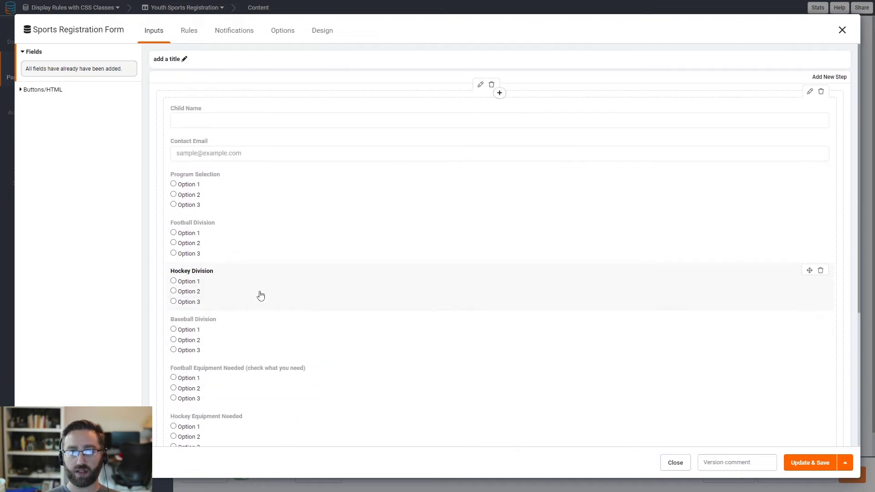
left_click(492, 85)
left_click(165, 101)
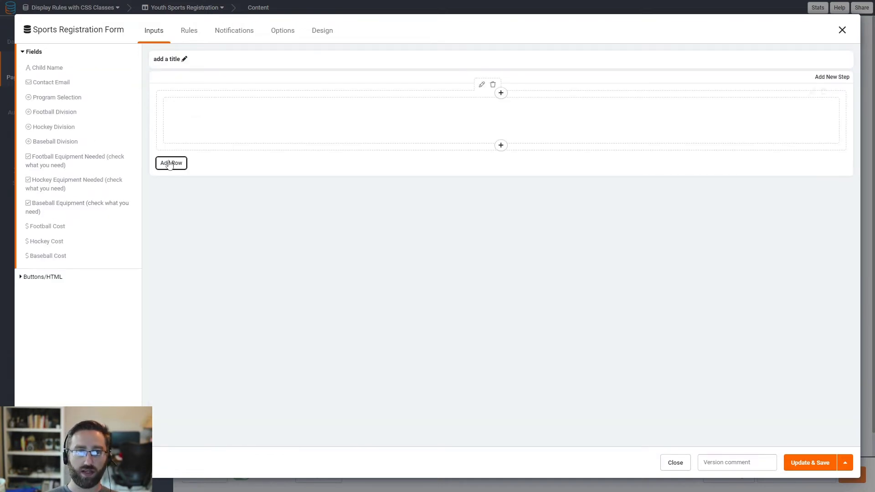
left_click(174, 166)
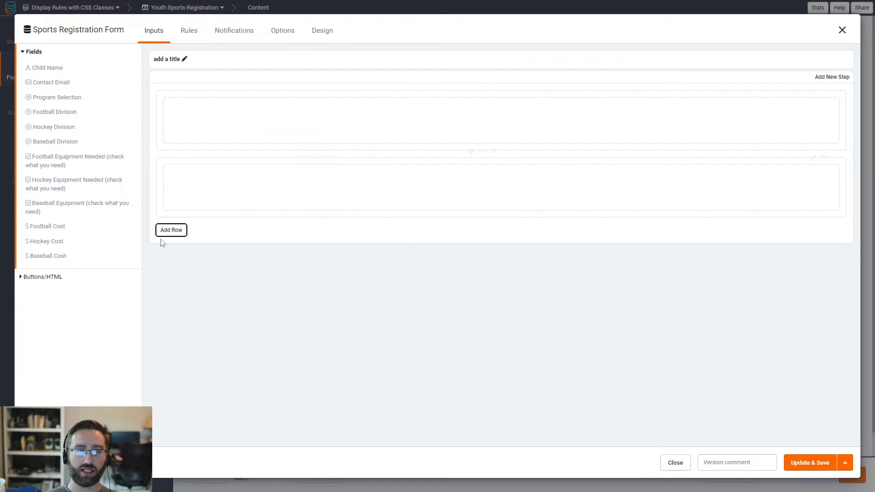
left_click(170, 229)
left_click(177, 297)
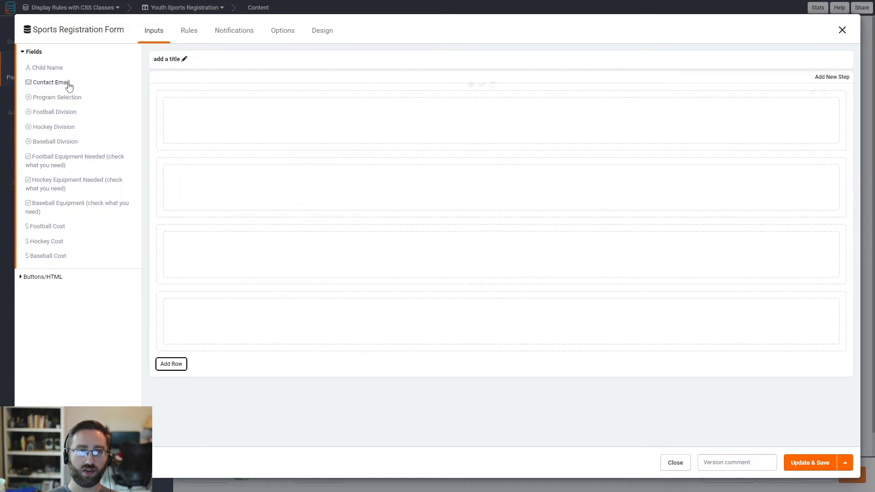
Step: Put Child Name, Contact Email and Program Selection in the first row
left_click(44, 68)
left_click(48, 68)
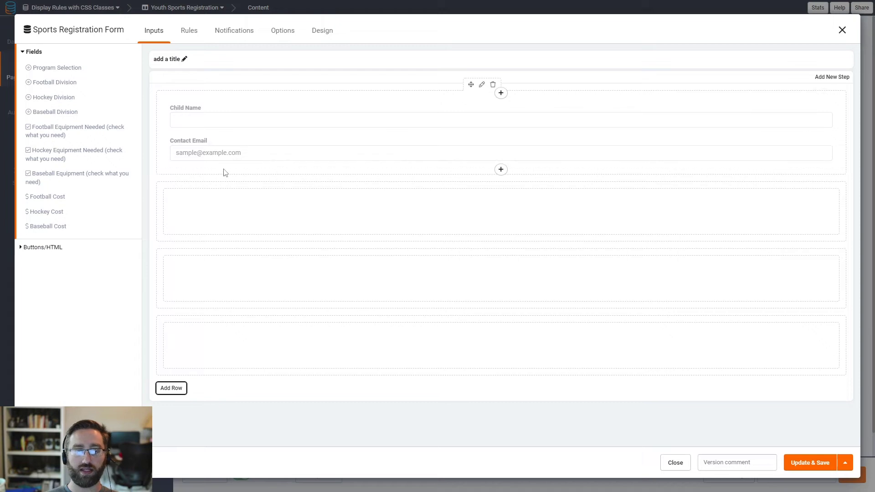
left_click(75, 69)
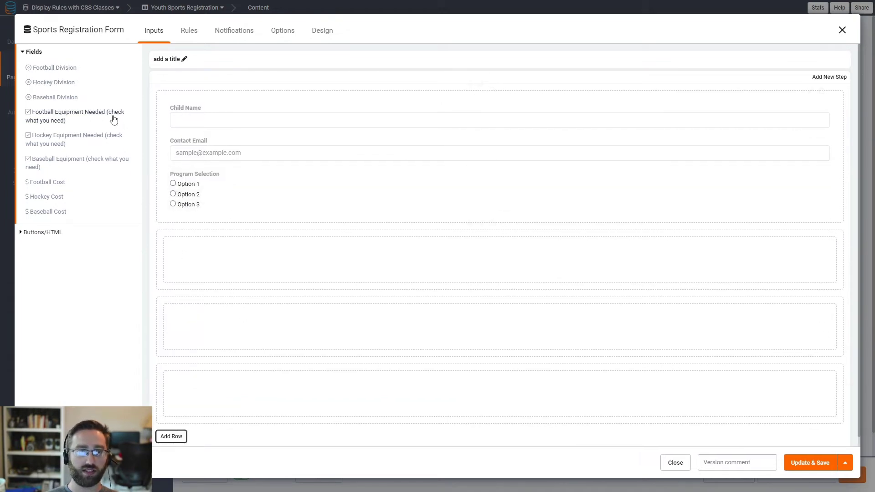
left_click(480, 224)
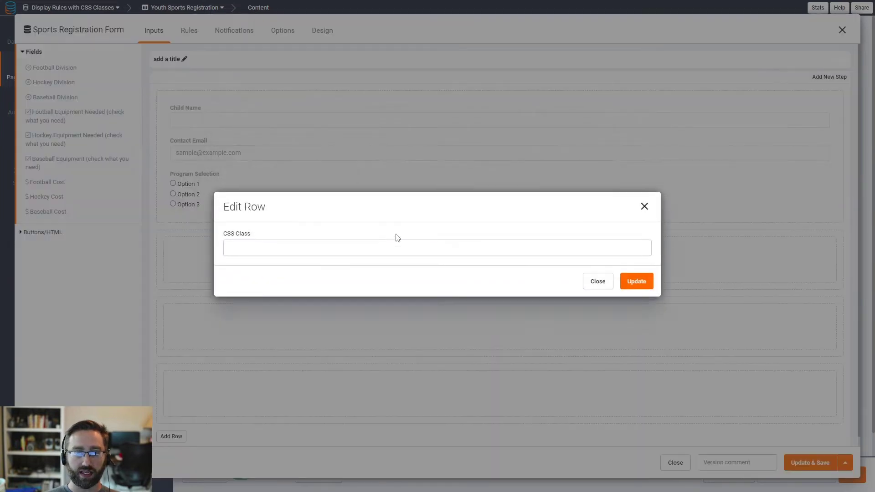
Step: Enter and save CSS classes on two empty rows, including hockey
left_click(248, 247)
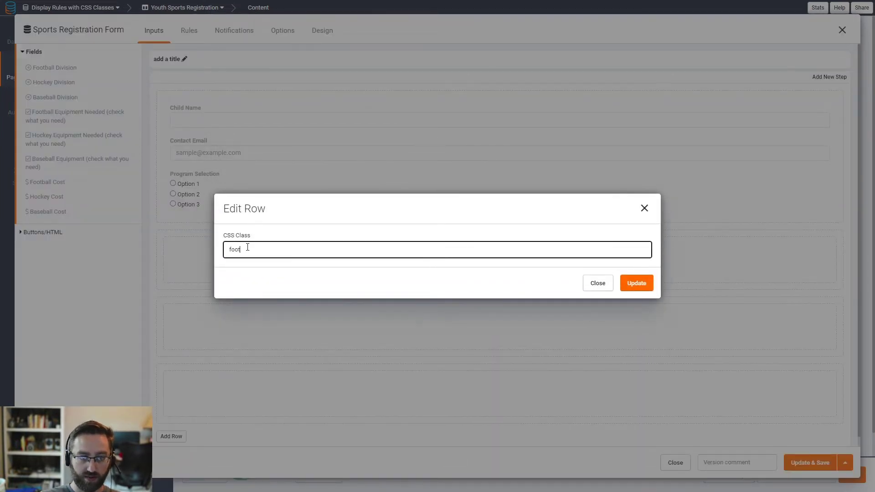
left_click(646, 286)
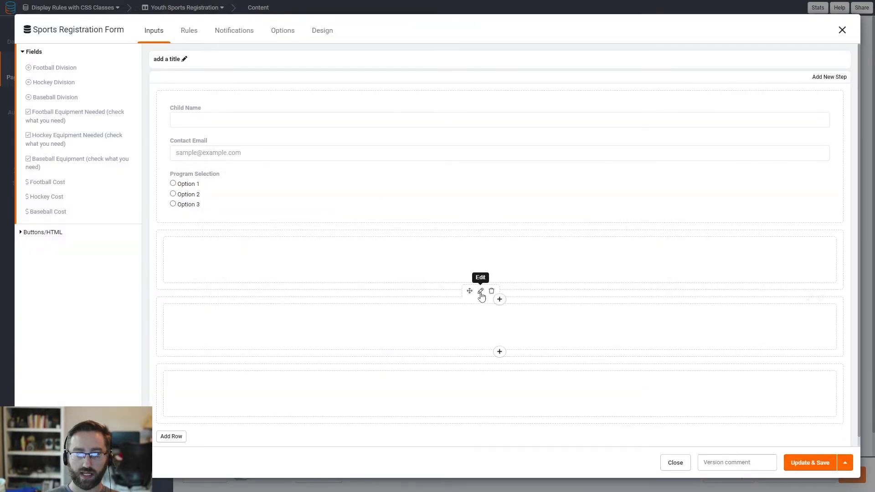
left_click(481, 291)
left_click(290, 248)
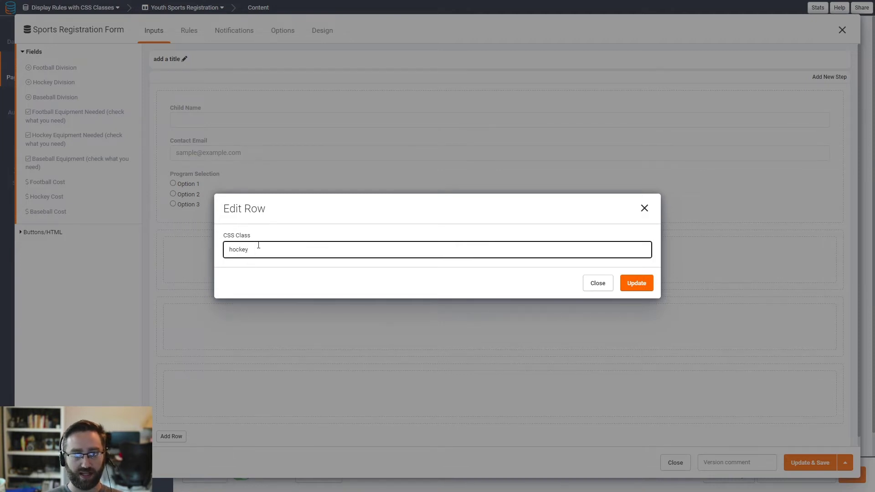
left_click(636, 283)
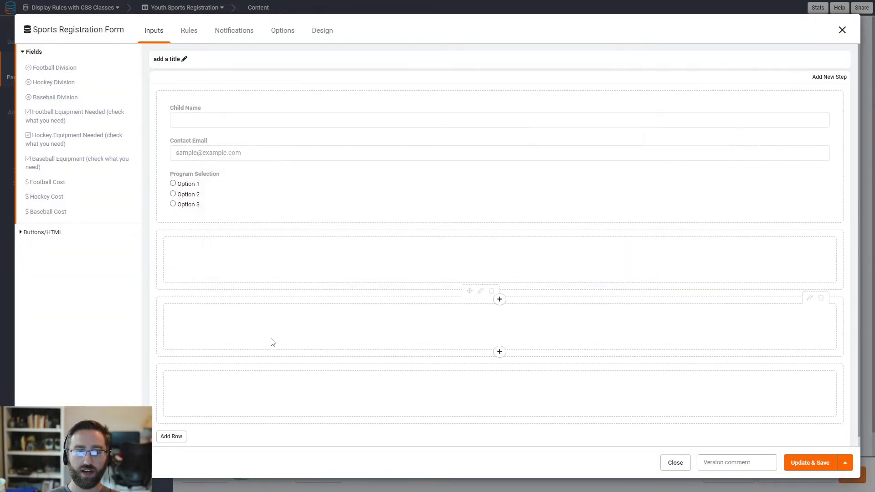
Step: Give the last empty row the CSS class baseball
left_click(480, 348)
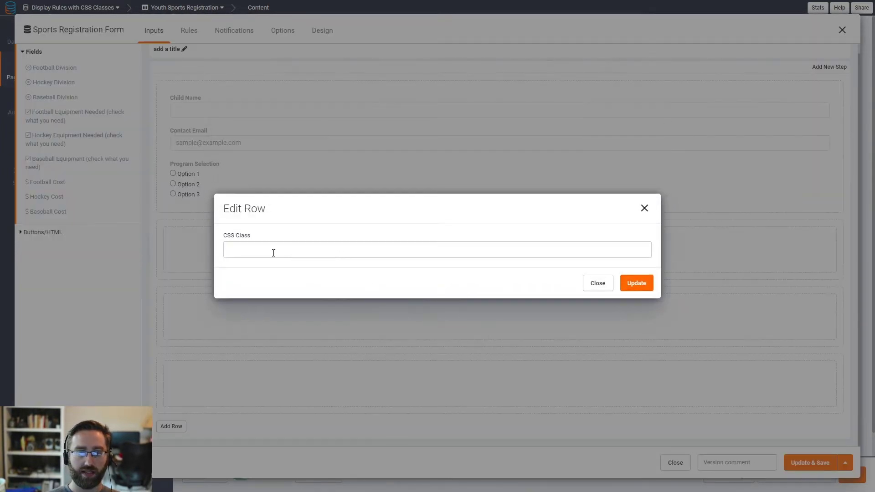
left_click(273, 251)
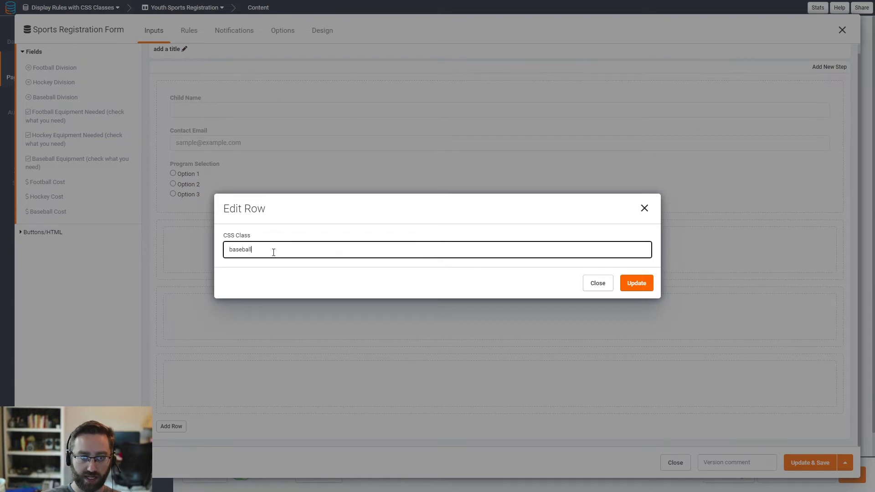
type("baseball")
left_click(636, 283)
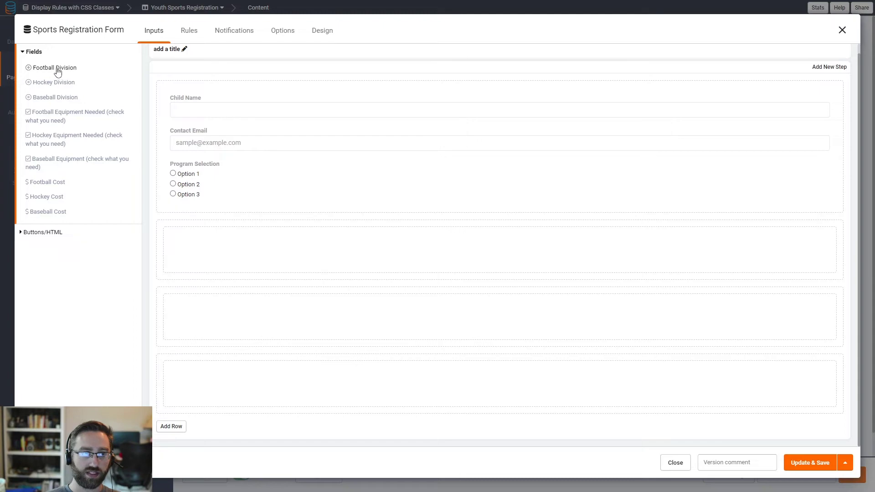
Step: Drag the football, hockey and baseball division, equipment and cost fields into rows two, three and four
left_click_drag(57, 72, 220, 242)
left_click_drag(58, 107, 187, 292)
left_click_drag(52, 146, 187, 324)
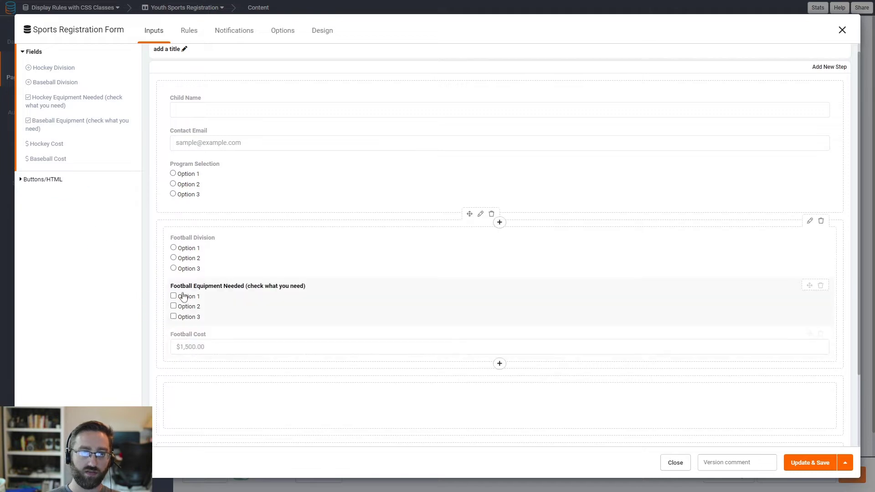
scroll(174, 282, "down", 2)
left_click_drag(55, 74, 205, 323)
left_click_drag(65, 90, 203, 351)
left_click_drag(47, 105, 198, 383)
scroll(196, 360, "down", 1)
left_click_drag(55, 68, 198, 415)
left_click_drag(50, 72, 254, 445)
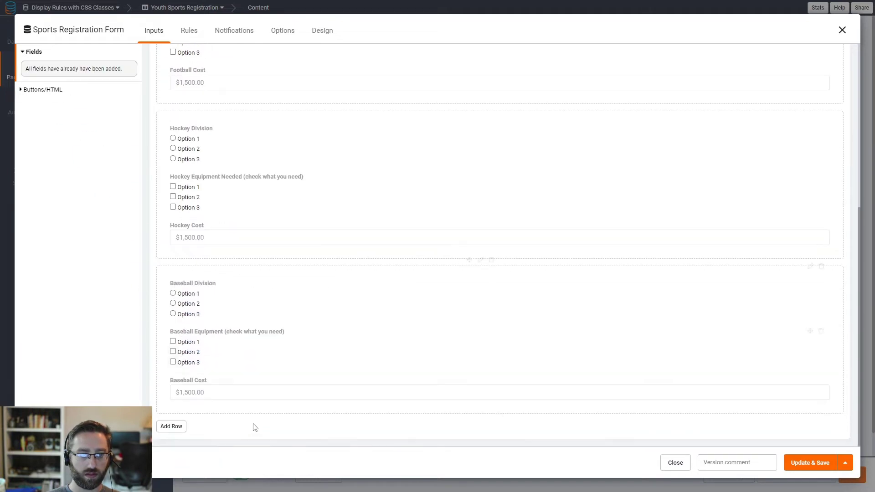
scroll(218, 365, "up", 5)
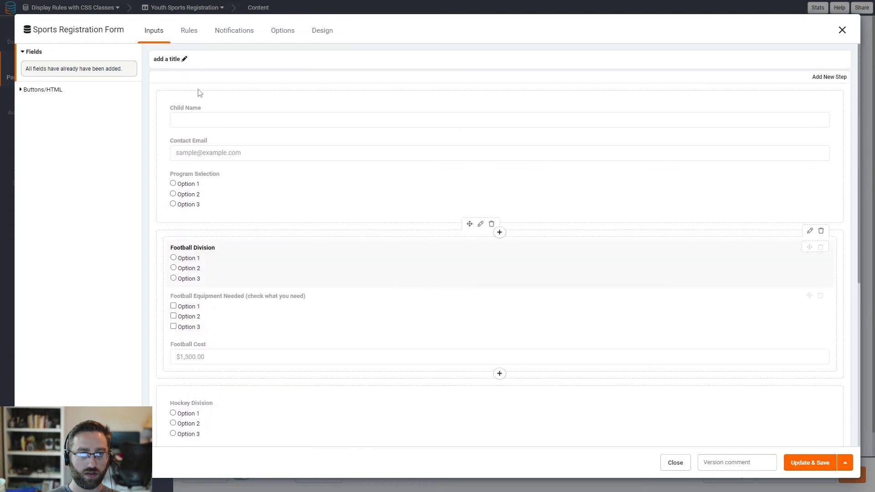
left_click(191, 31)
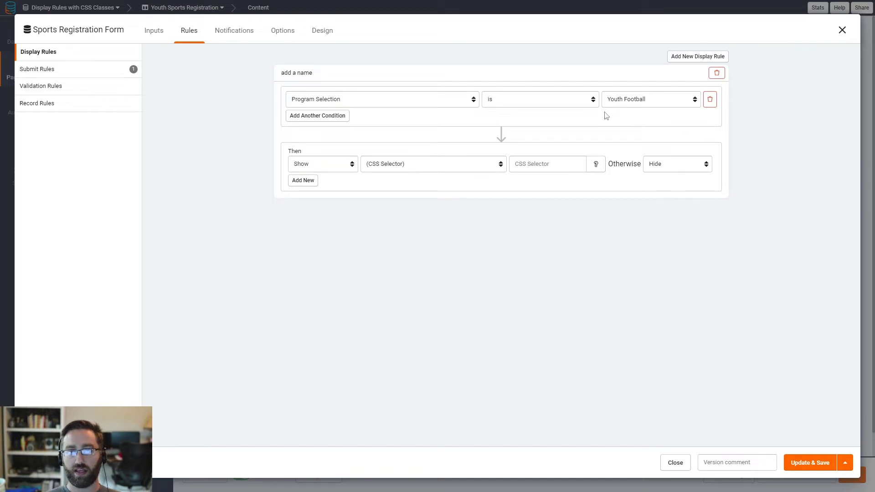
Step: Set the Youth Football rule's CSS selector to .football and add a second display rule
left_click(535, 168)
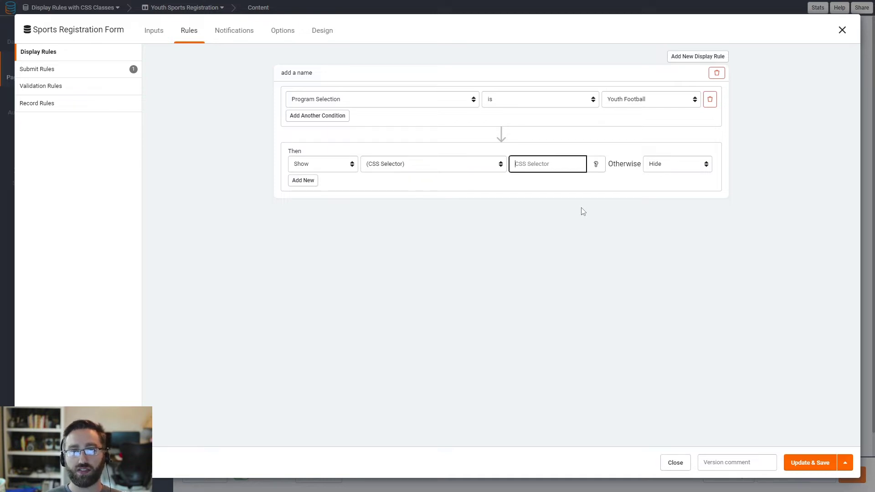
type(".football")
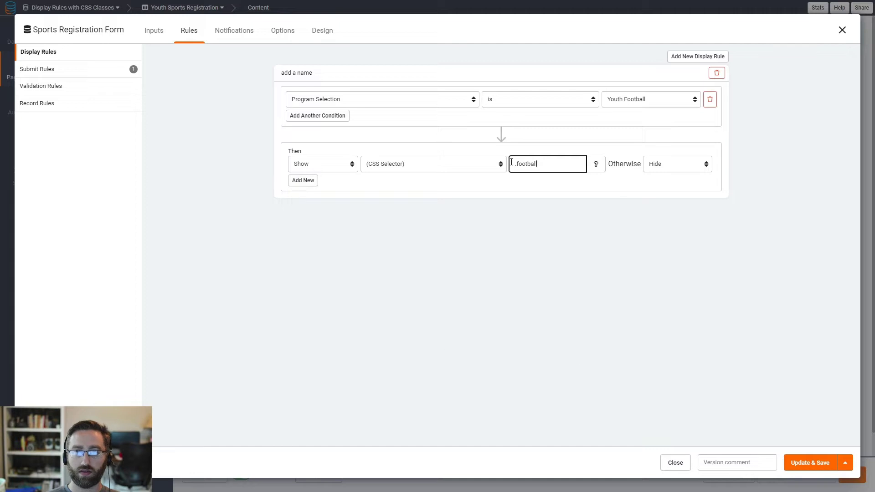
left_click(683, 61)
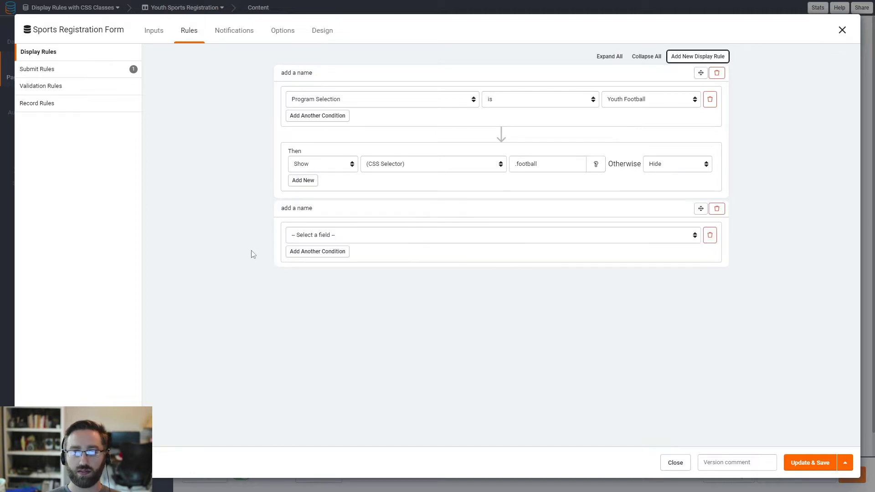
Step: Make the second rule show CSS selector .hockey when Program Selection is Youth Hockey, otherwise Hide
left_click(314, 235)
left_click(316, 269)
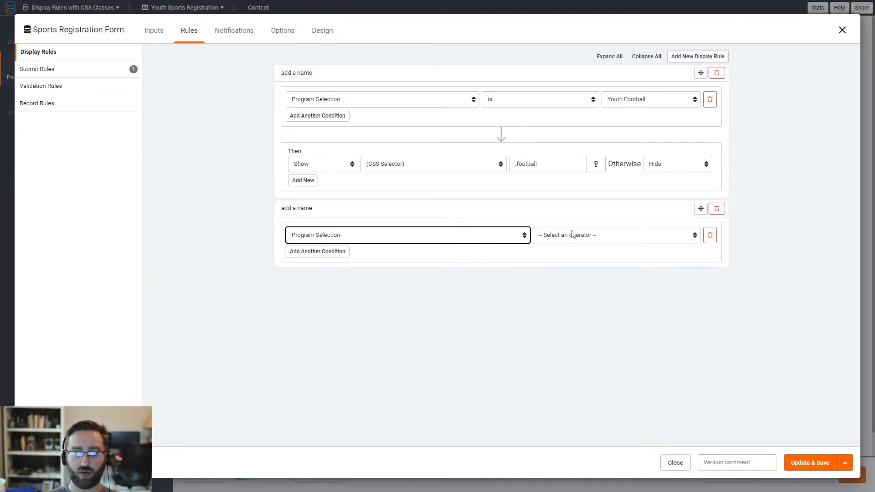
left_click(573, 235)
left_click(558, 261)
left_click(559, 240)
left_click(525, 255)
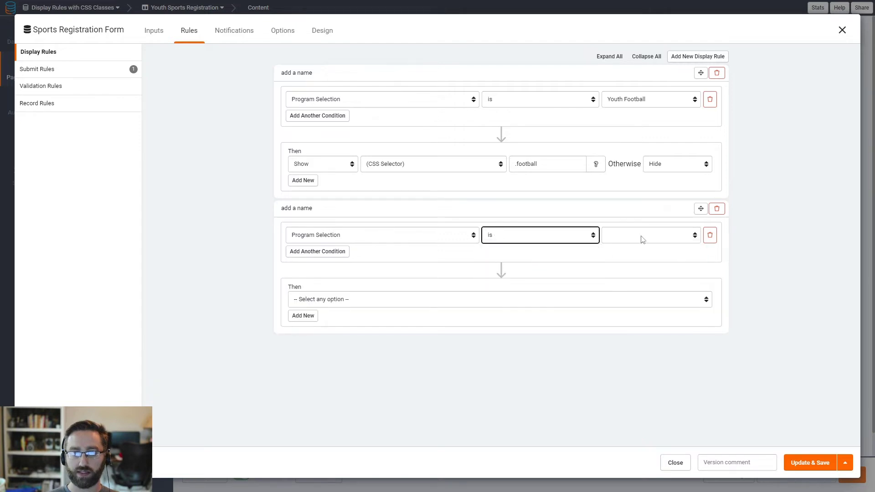
left_click(641, 234)
left_click(632, 266)
left_click(330, 301)
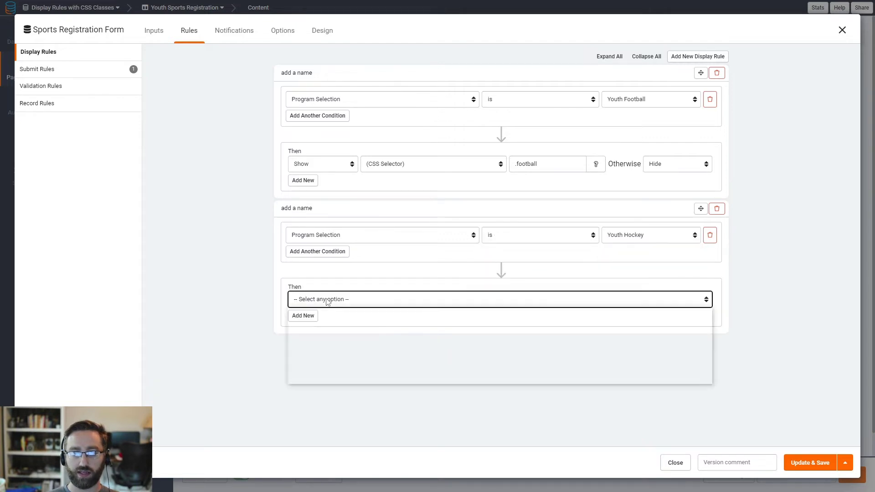
left_click(448, 319)
left_click(509, 298)
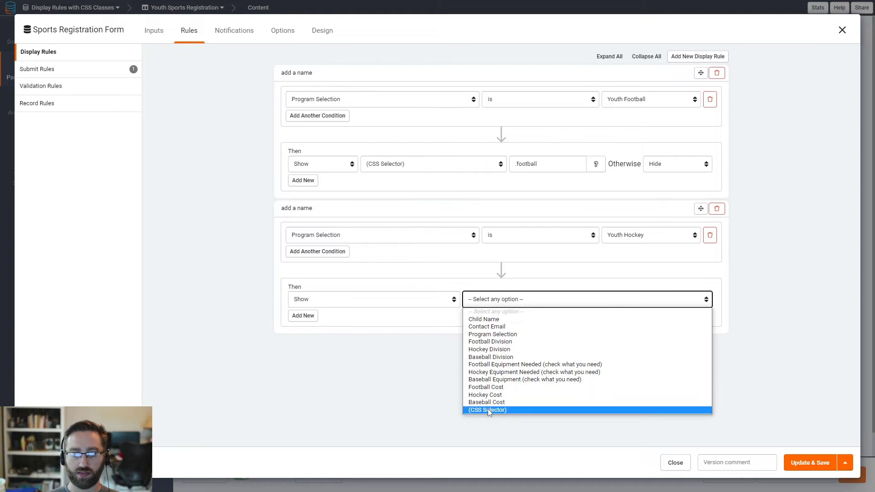
left_click(510, 411)
left_click(559, 301)
type(".h")
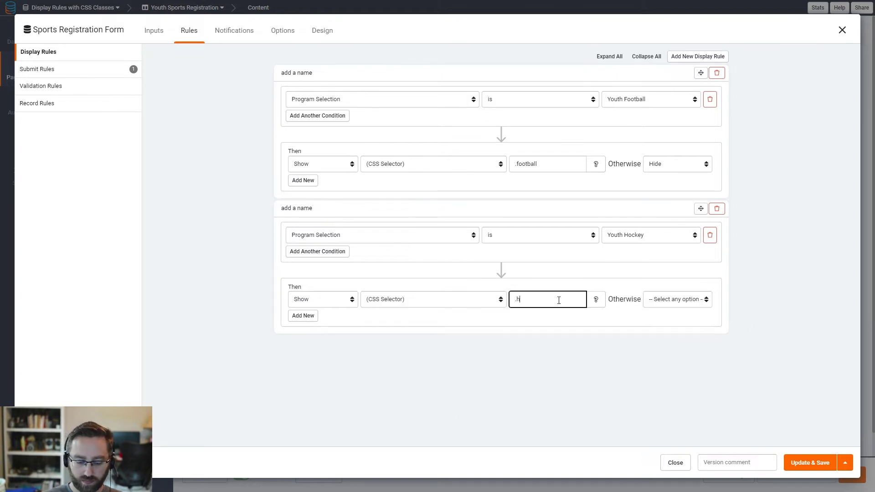
type("ockey")
left_click(695, 303)
left_click(678, 319)
Step: Add a third rule showing .baseball when Program Selection is Youth Baseball, otherwise Hide
left_click(697, 56)
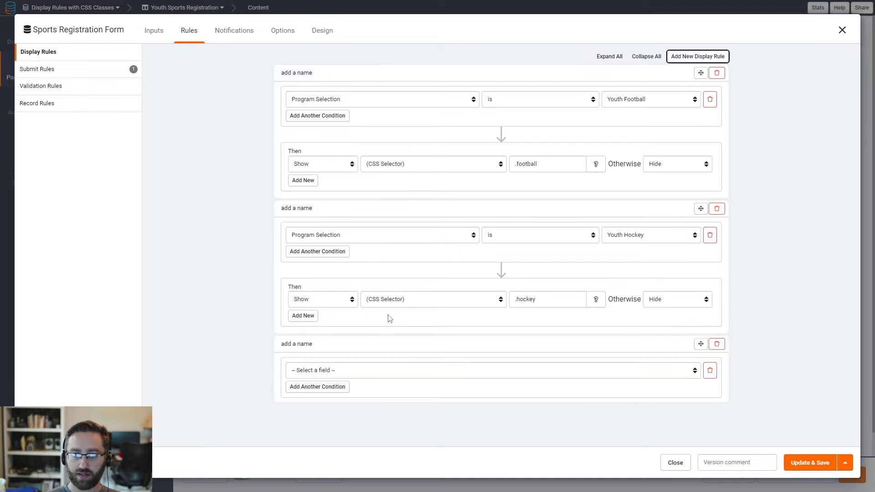
left_click(300, 372)
left_click(324, 290)
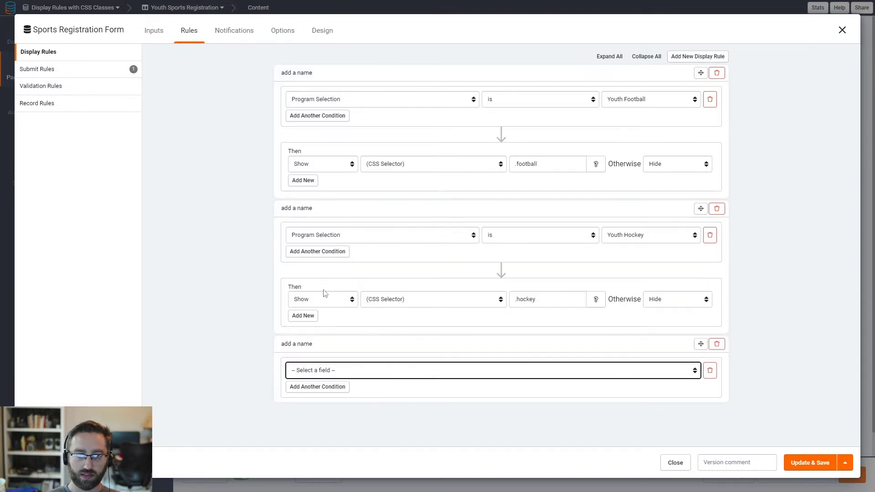
left_click(556, 374)
left_click(549, 391)
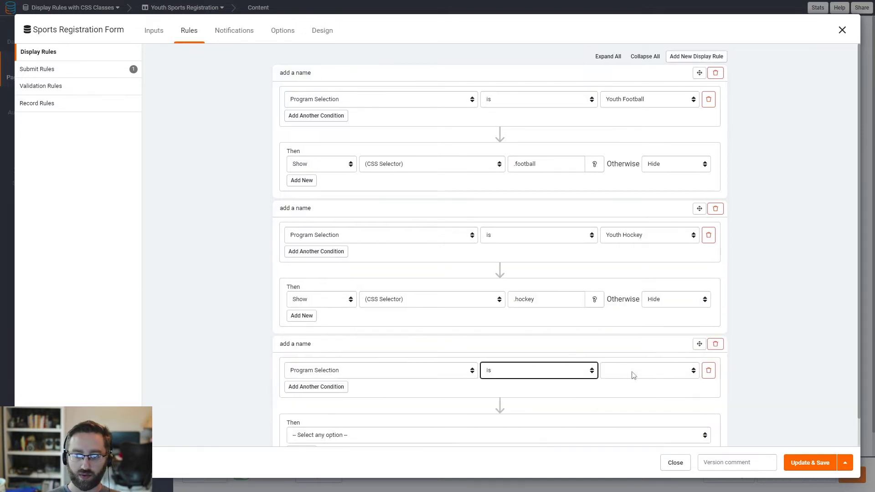
left_click(633, 374)
left_click(621, 404)
scroll(456, 387, "down", 1)
left_click(324, 406)
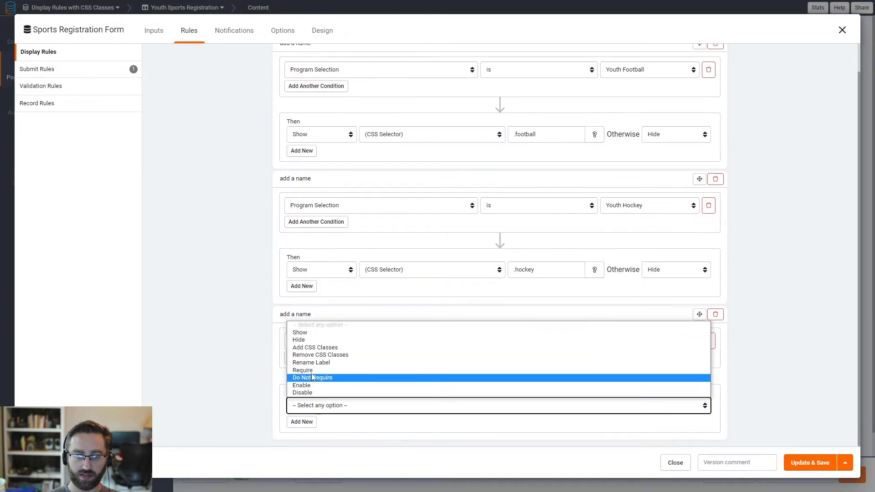
left_click(301, 332)
left_click(513, 405)
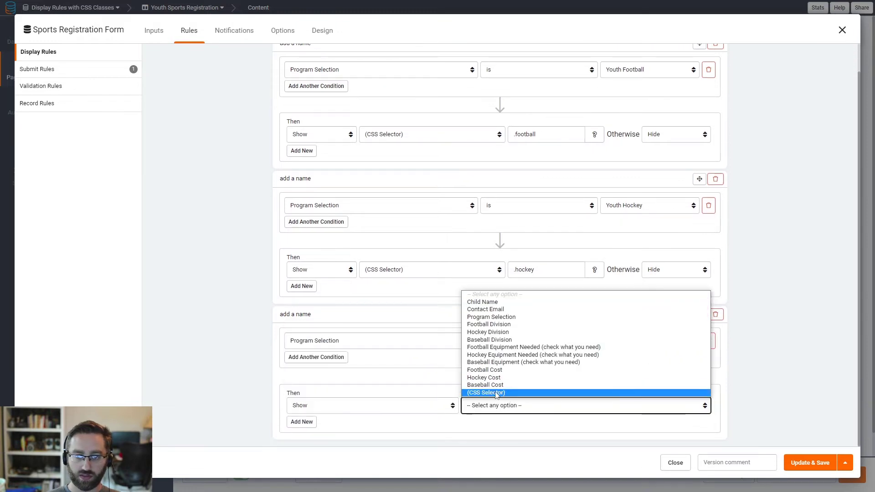
left_click(496, 392)
left_click(569, 406)
type(".baseball")
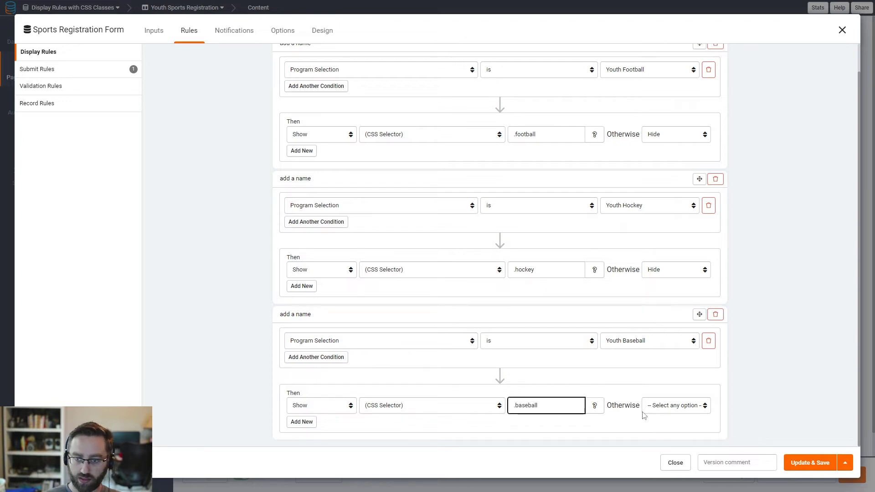
left_click(643, 410)
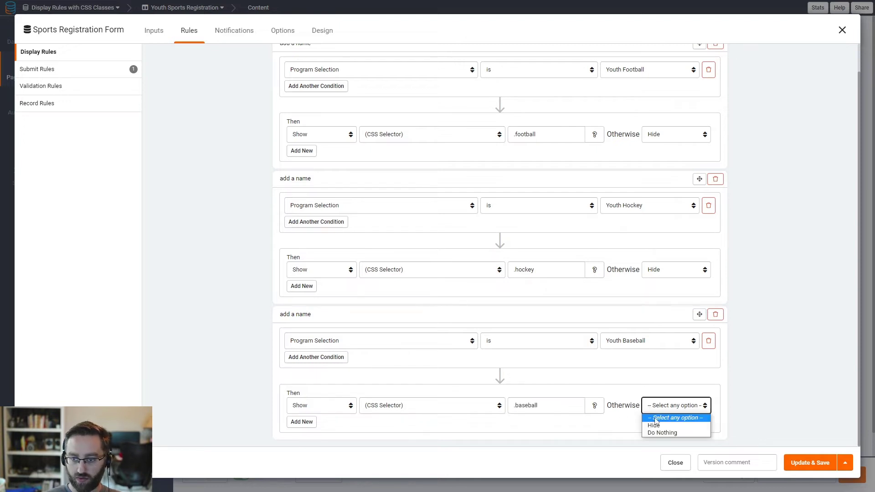
left_click(649, 424)
Step: Save the form with its three display rules
scroll(483, 360, "up", 1)
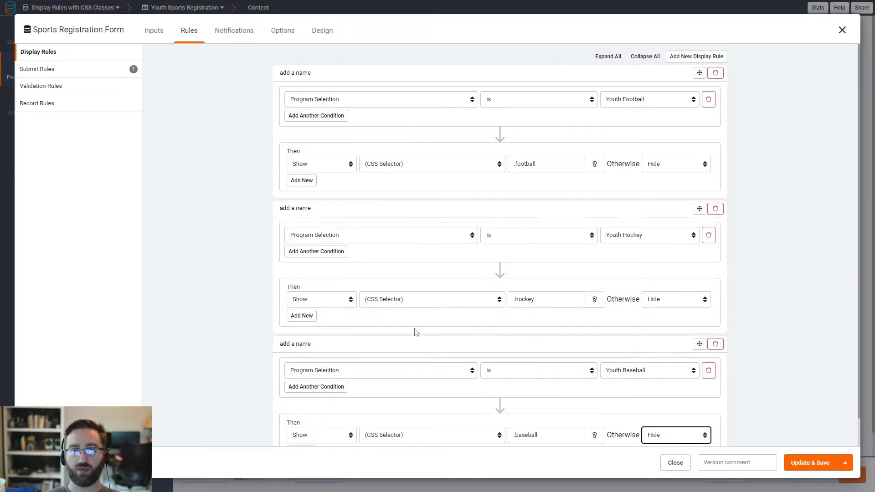
scroll(288, 304, "down", 1)
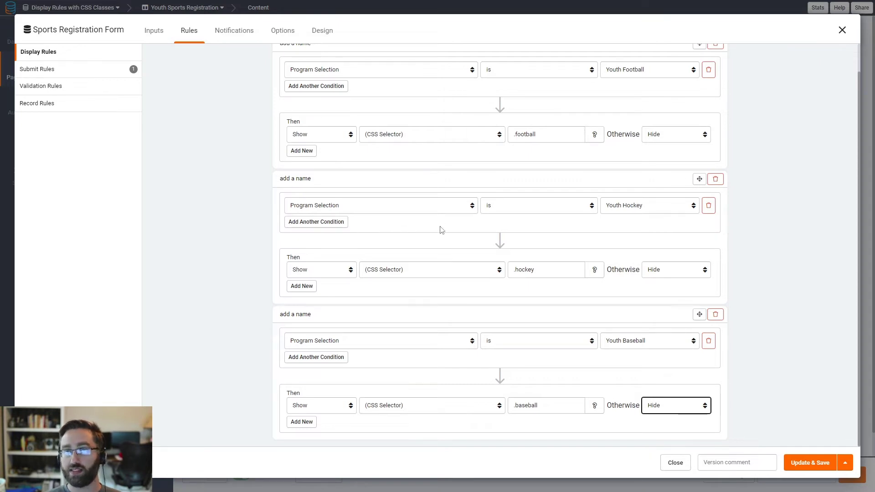
left_click(811, 471)
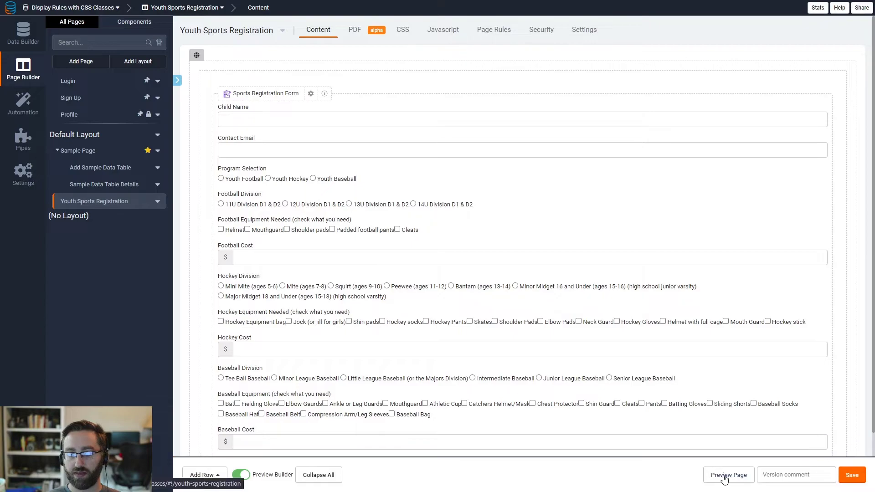
Step: Preview the page and cycle through Youth Football, Hockey and Baseball to check each program's fields
left_click(724, 477)
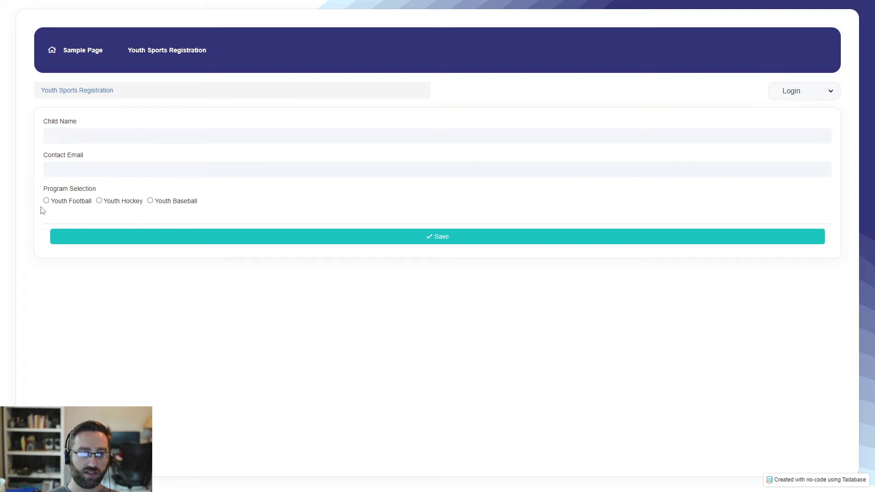
left_click(46, 201)
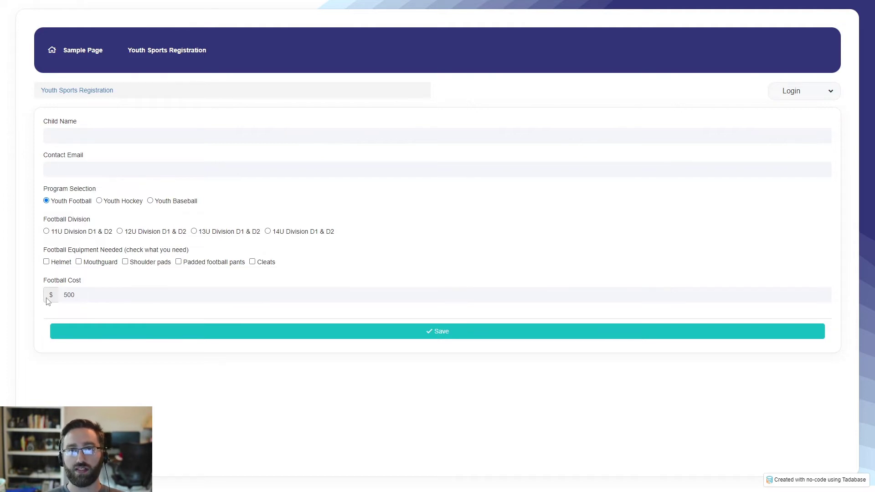
left_click(99, 201)
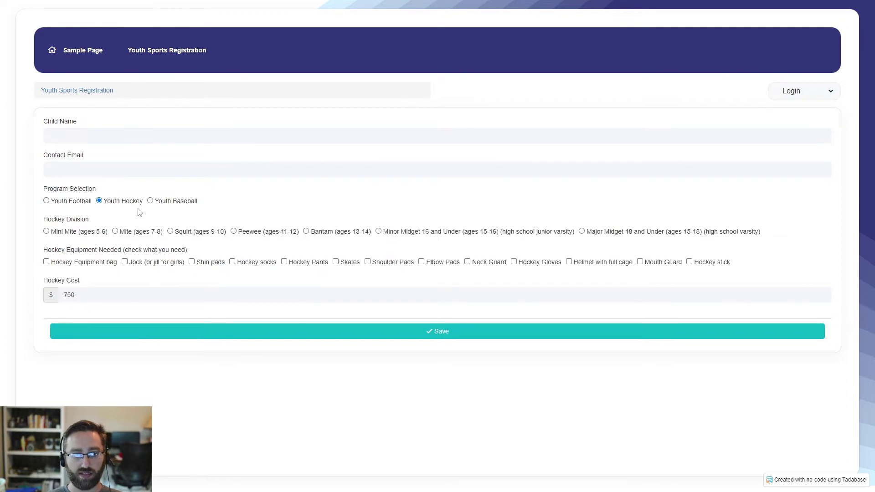
left_click(165, 202)
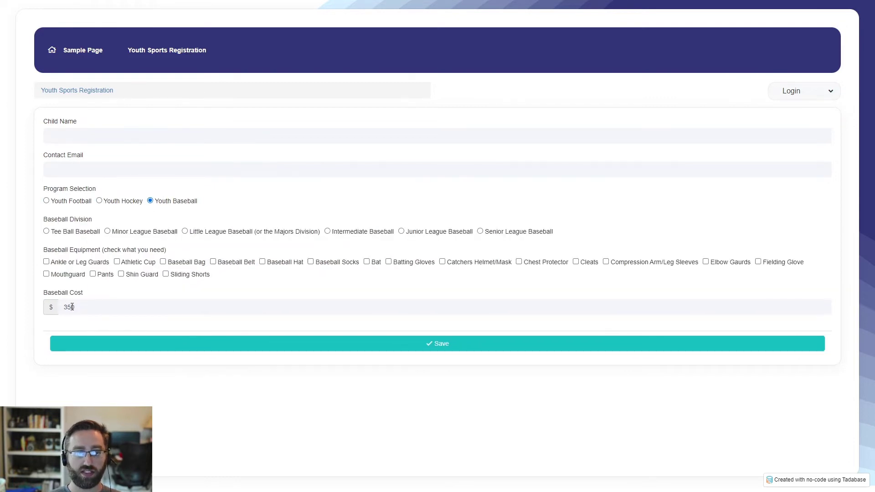
left_click(70, 205)
left_click(101, 201)
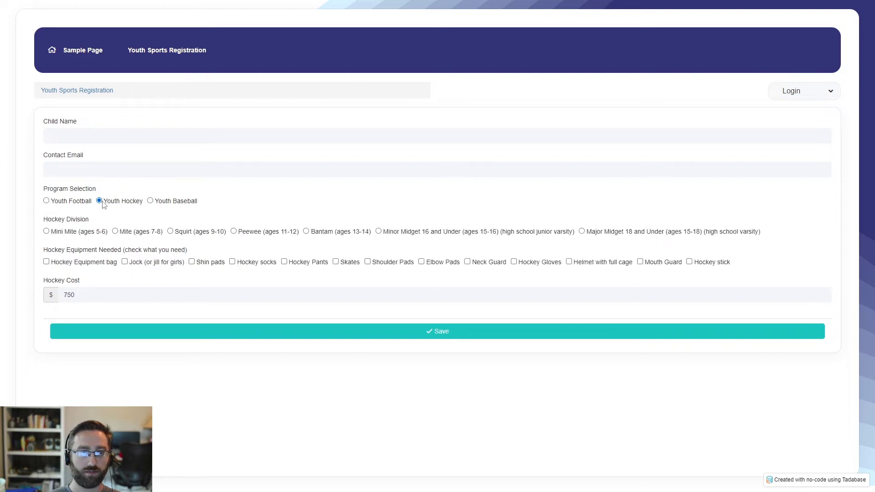
left_click(178, 203)
left_click(63, 203)
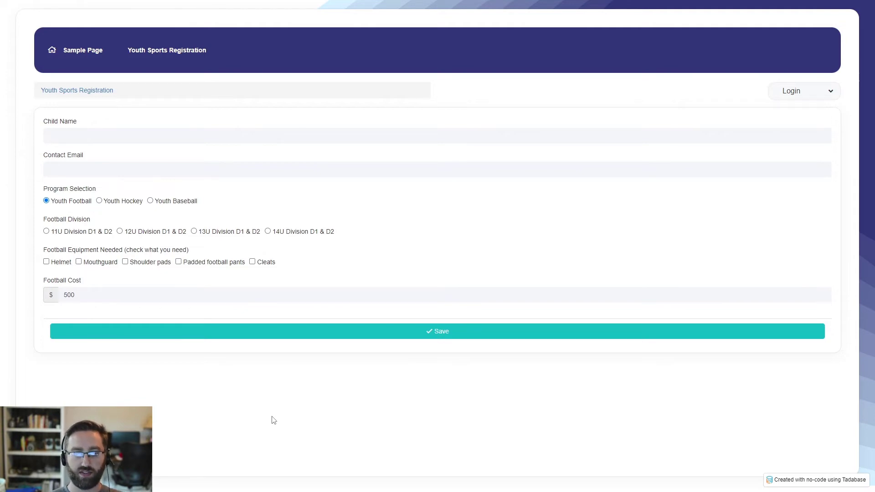
key("ctrl+shift+Tab")
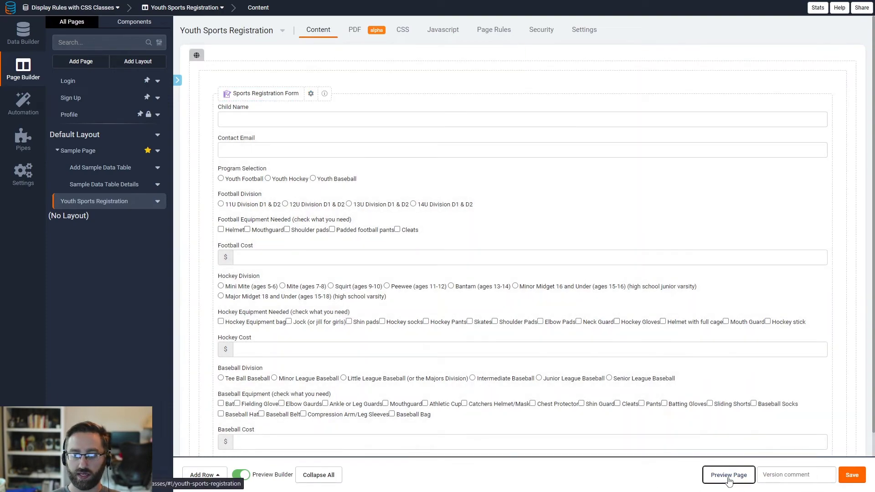
Step: In a fresh preview, test Football, Hockey and Baseball again, then close it to return to the builder
left_click(728, 474)
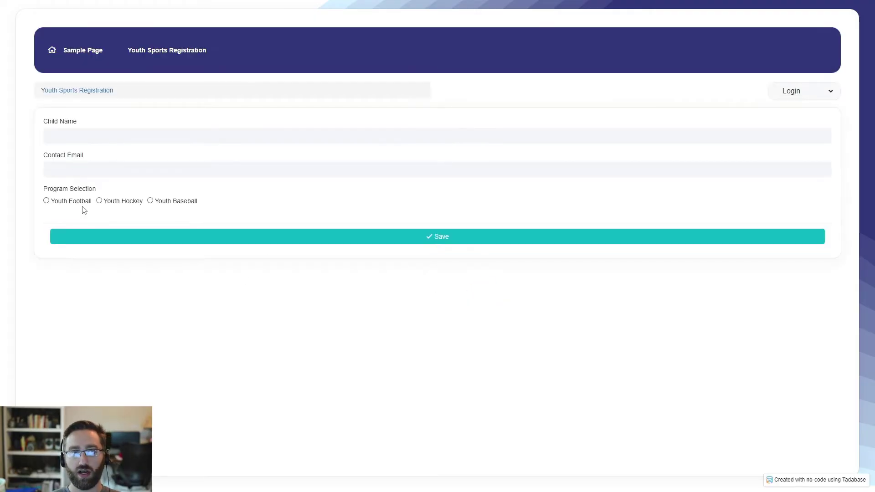
left_click(63, 201)
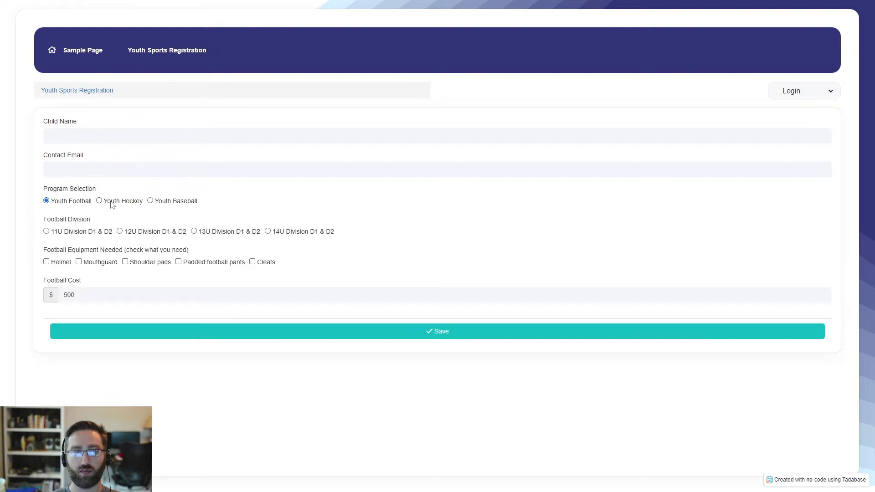
left_click(110, 201)
left_click(164, 202)
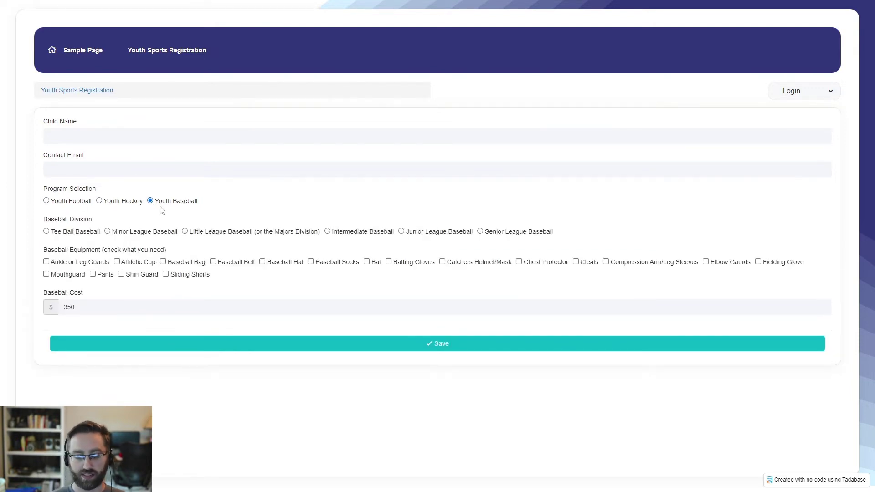
key("ctrl+w")
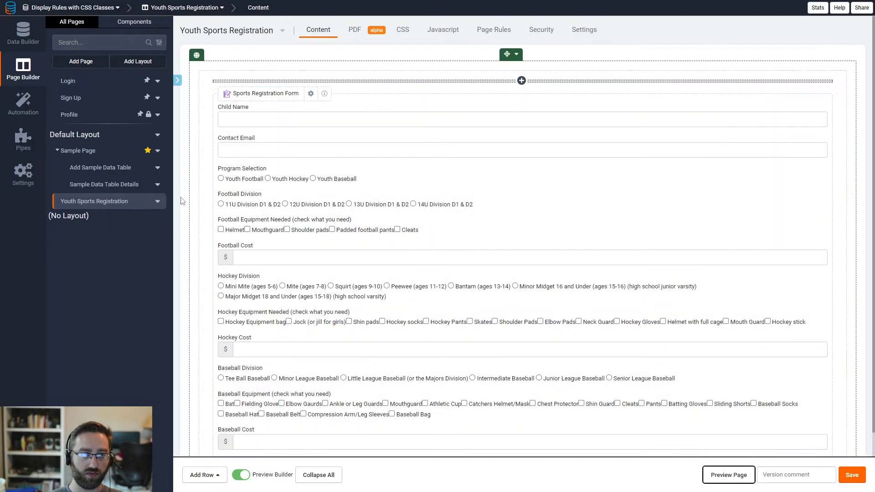
Step: Open the Sports Registration Form editor and view its display rules for .football, .hockey and .baseball
double_click(264, 180)
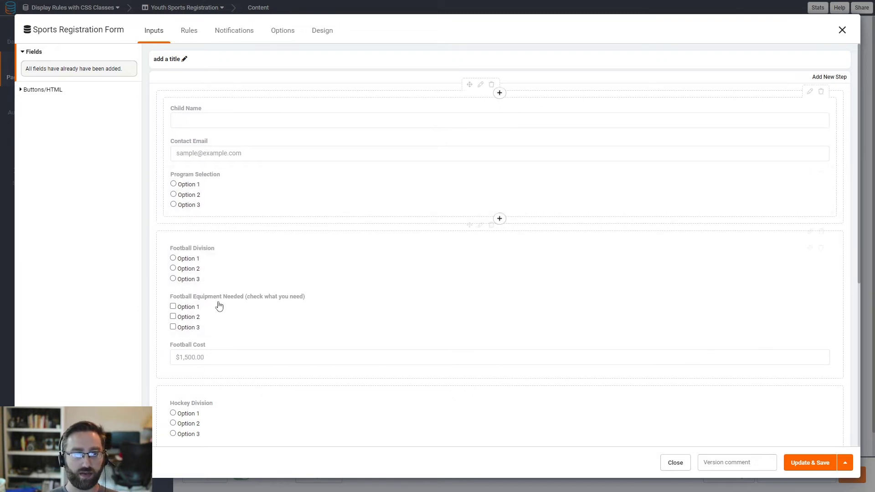
scroll(237, 320, "down", 2)
scroll(237, 274, "up", 1)
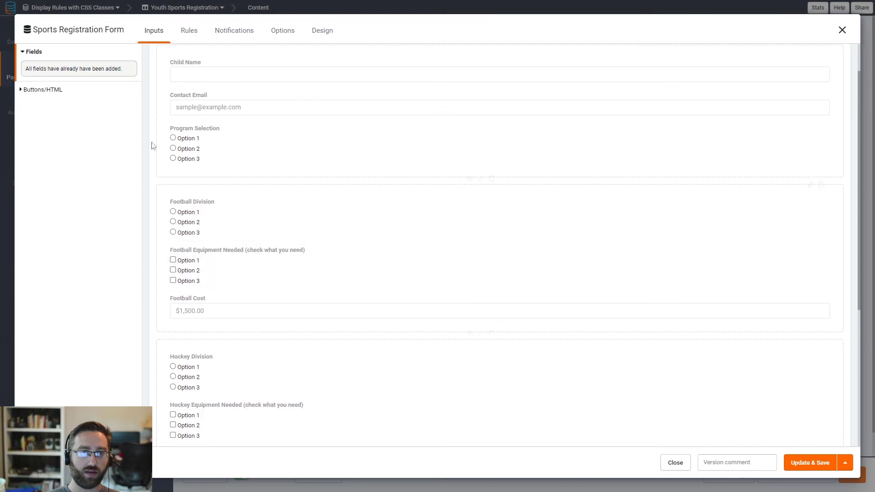
left_click(189, 30)
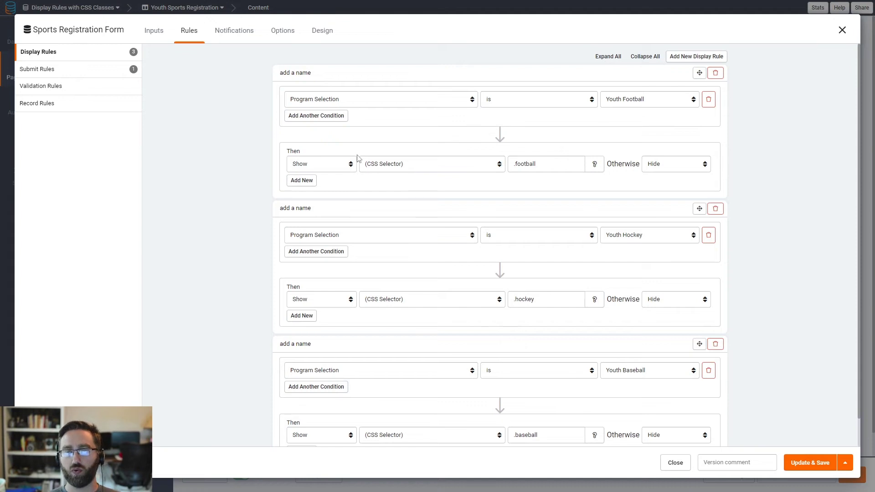
Step: Name the first display rule Football
scroll(359, 205, "down", 1)
scroll(341, 237, "up", 1)
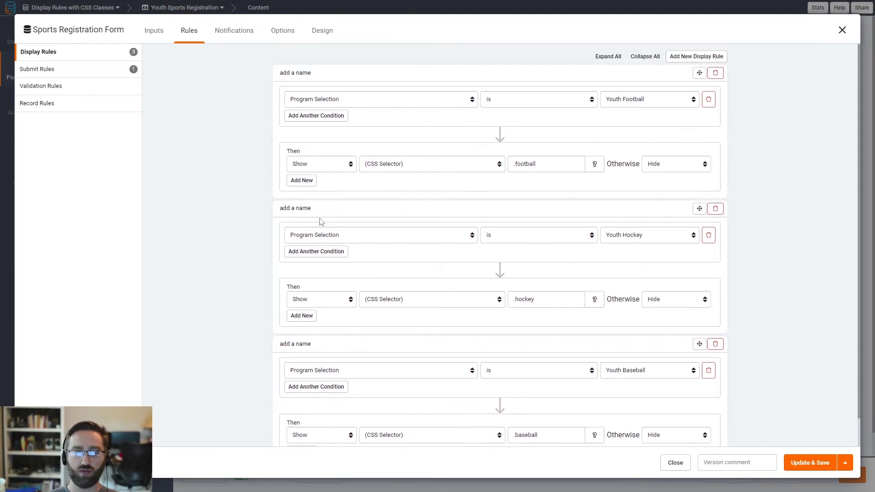
left_click(319, 74)
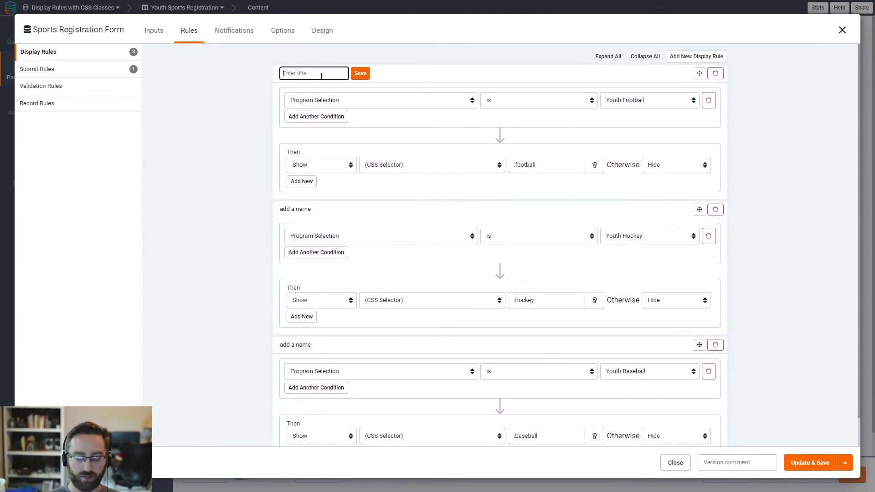
type("Football")
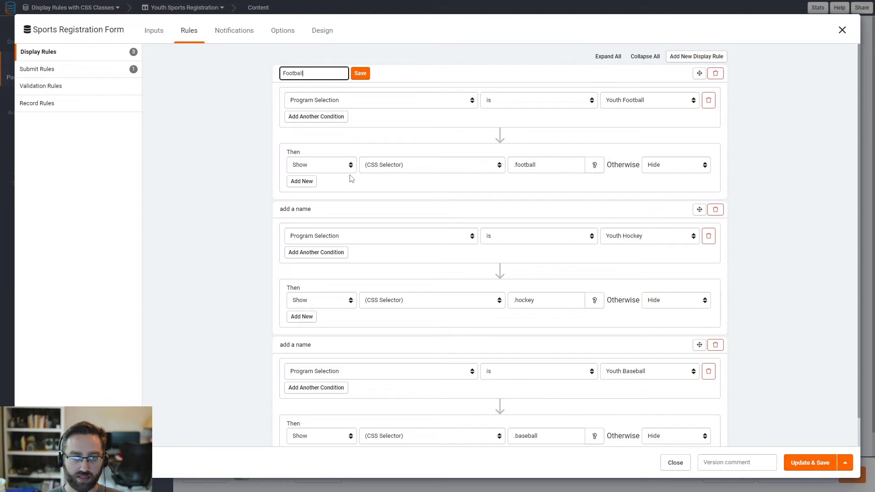
left_click(359, 73)
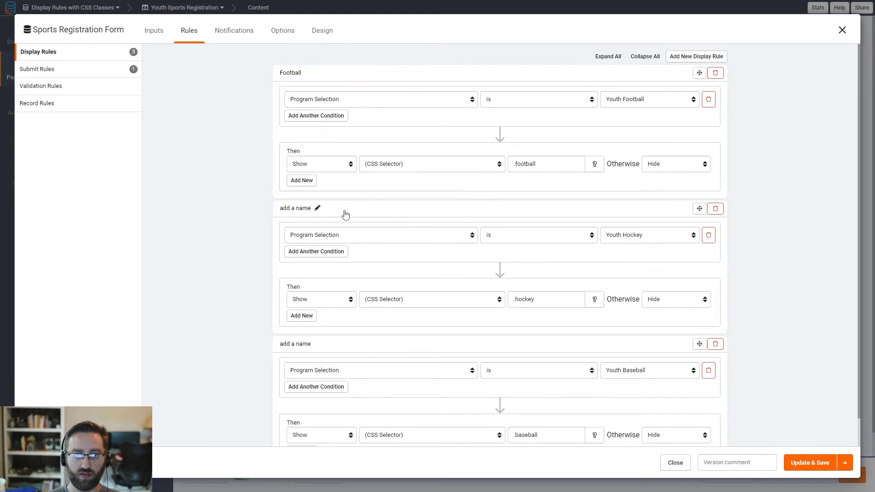
Step: Name the second and third display rules Hockey and Baseball
left_click(321, 210)
left_click(318, 209)
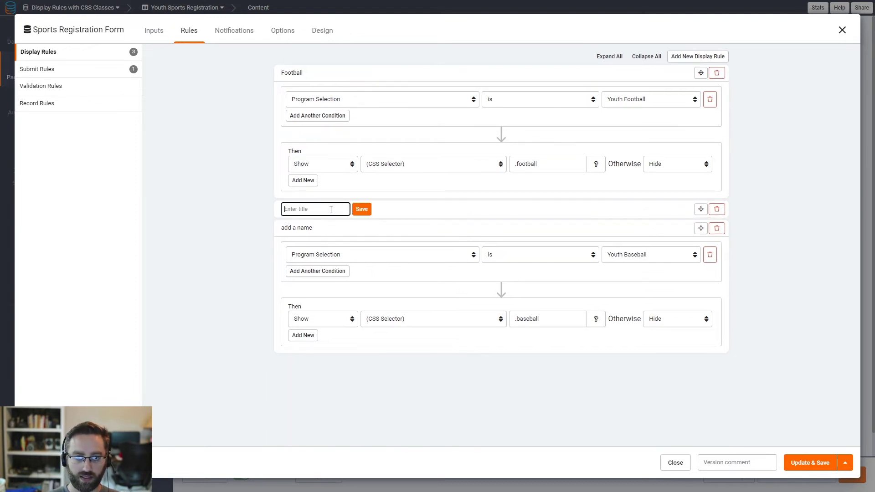
type("Hockey")
left_click(361, 211)
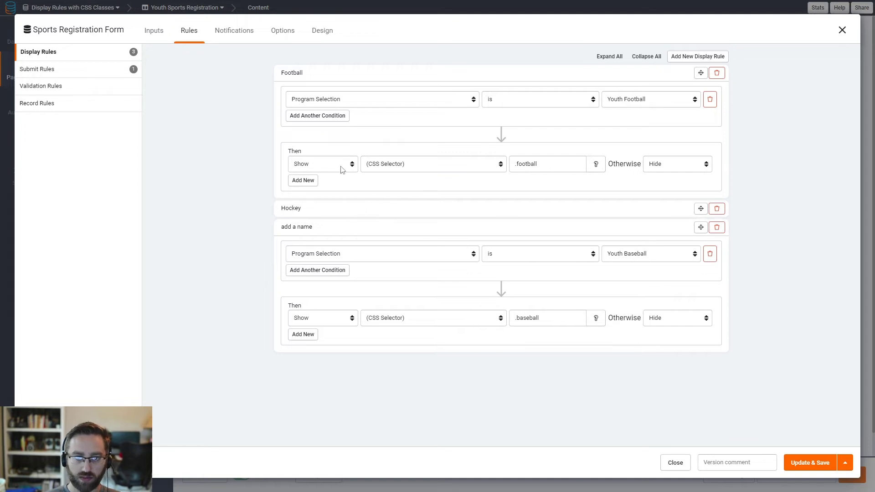
left_click(319, 228)
type("Baseball")
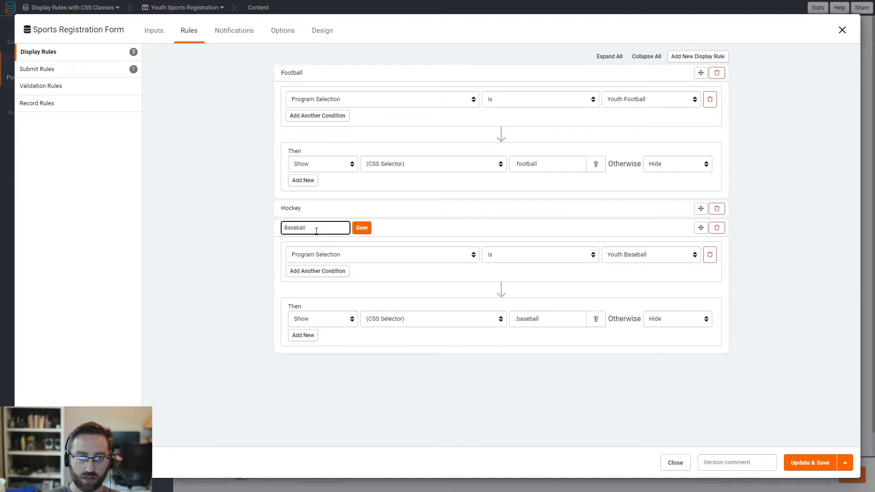
left_click(361, 228)
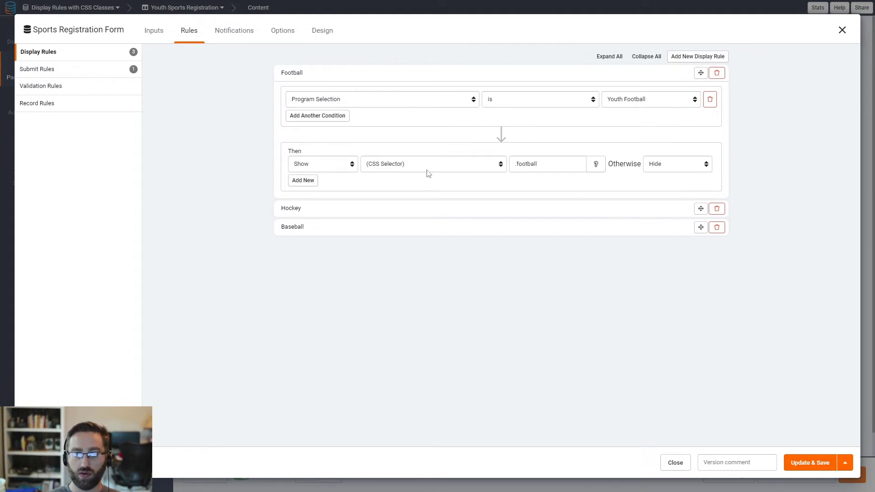
double_click(534, 166)
Step: Add an Add CSS Classes action to the Football rule putting football-image on Program Selection
left_click(303, 180)
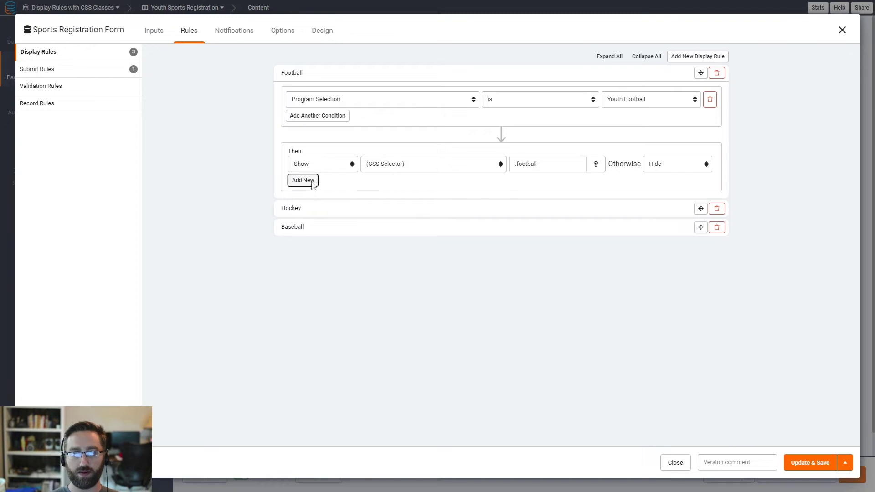
left_click(304, 182)
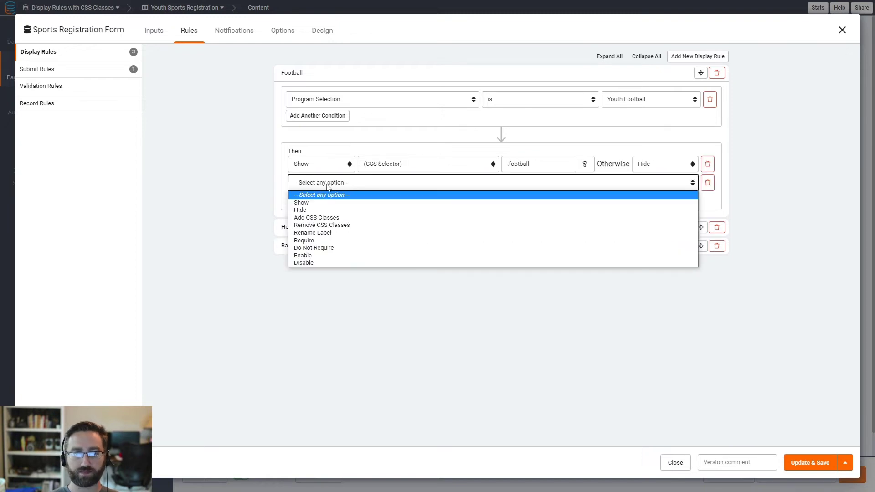
left_click(316, 218)
left_click(471, 186)
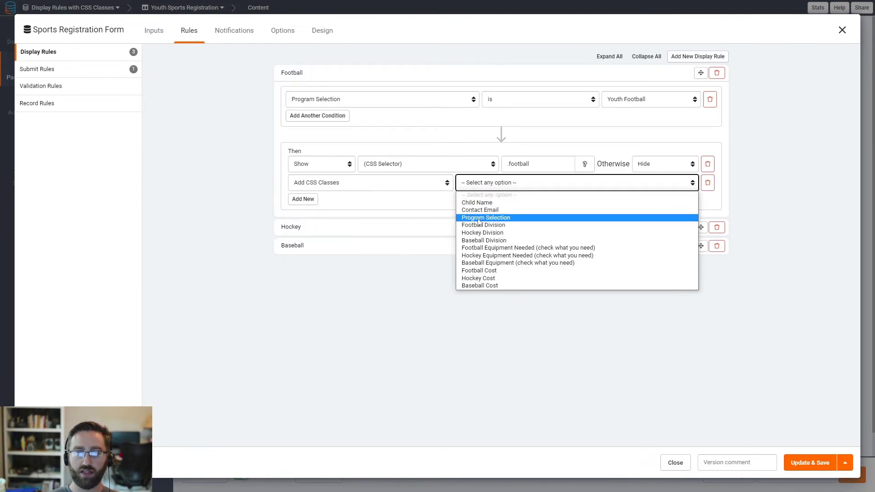
left_click(484, 218)
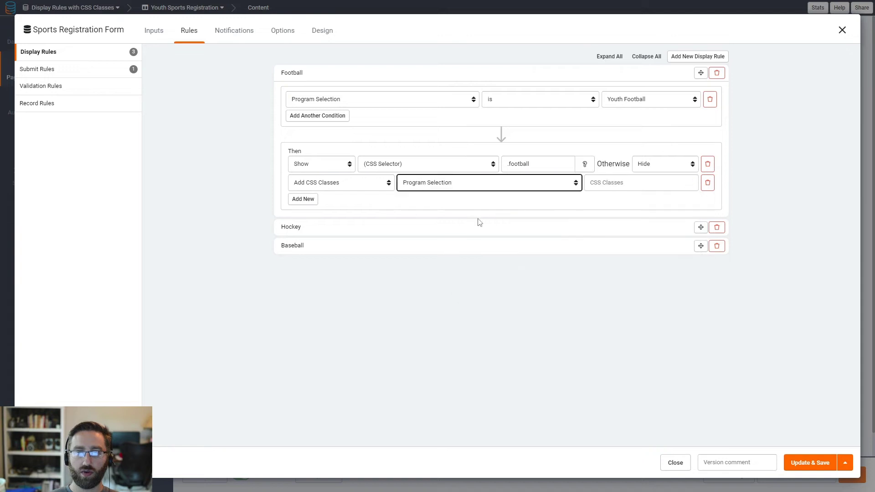
left_click(613, 184)
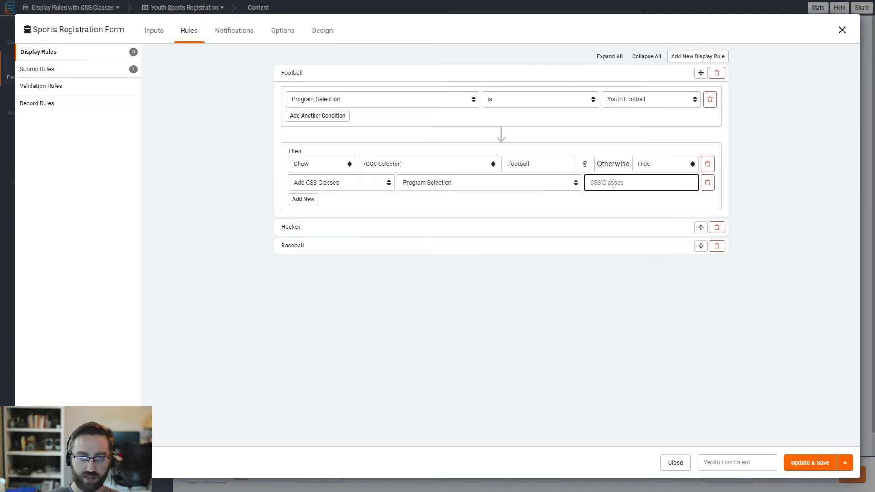
type("football")
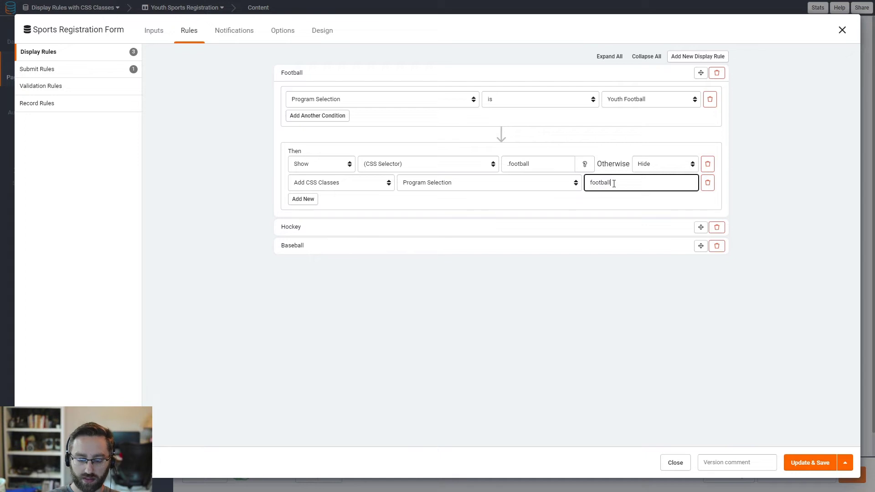
type("-image")
left_click_drag(633, 184, 587, 188)
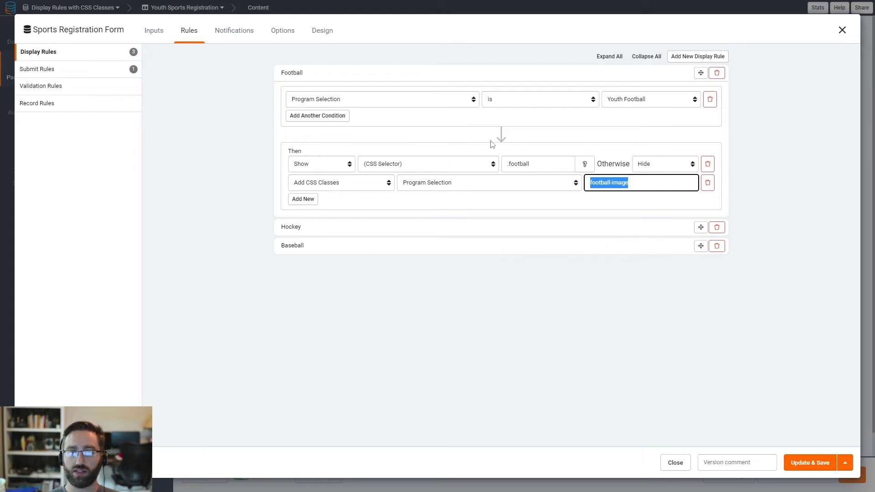
left_click(415, 202)
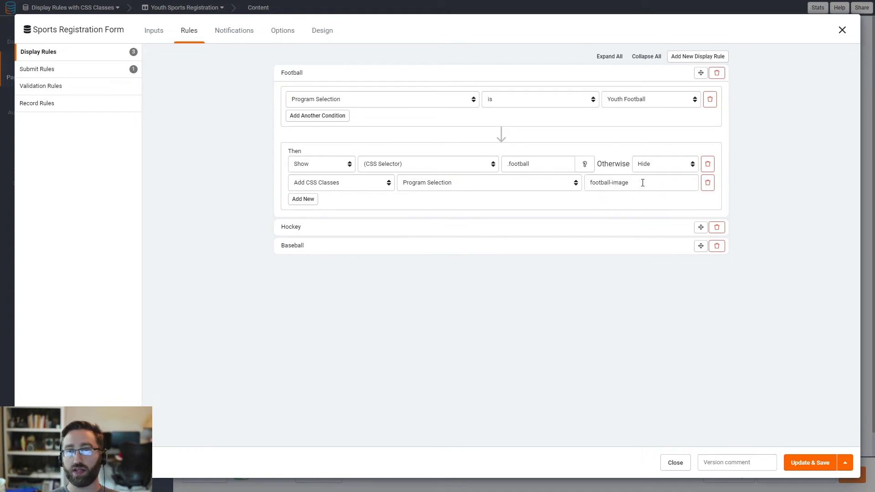
left_click(643, 182)
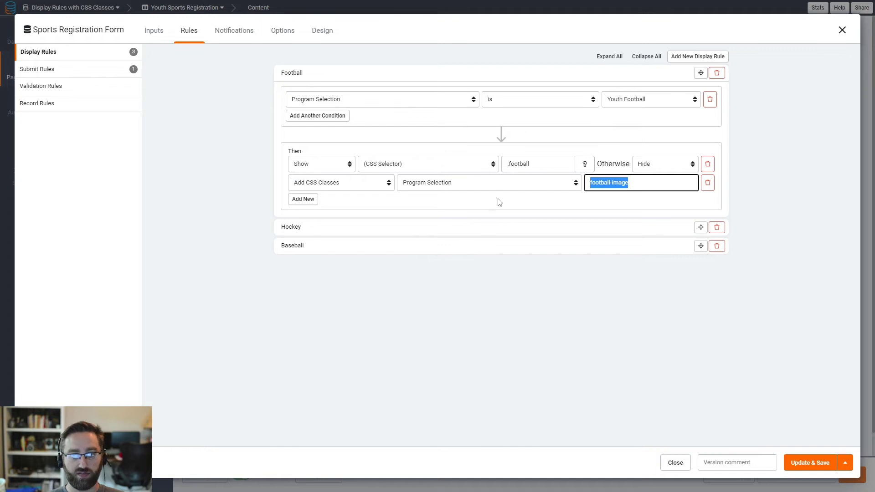
left_click(614, 183)
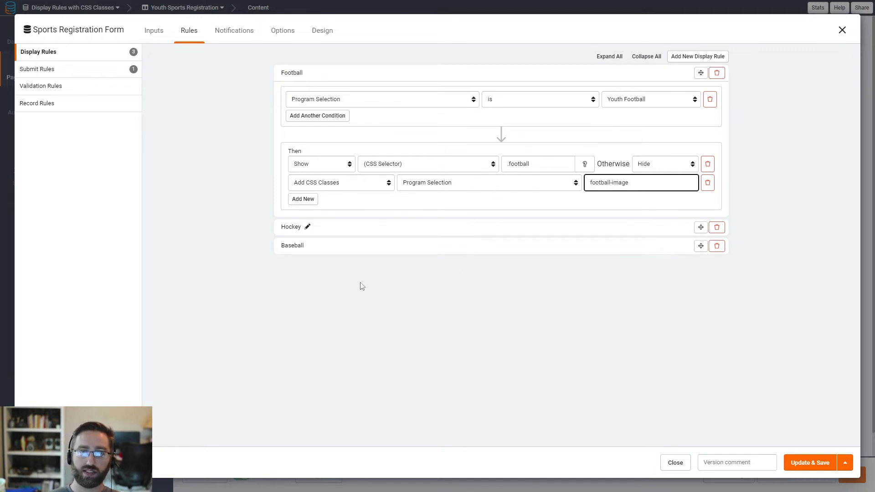
Step: In the Hockey rule, add an Add CSS Classes action putting hockey-image on Program Selection
left_click(326, 229)
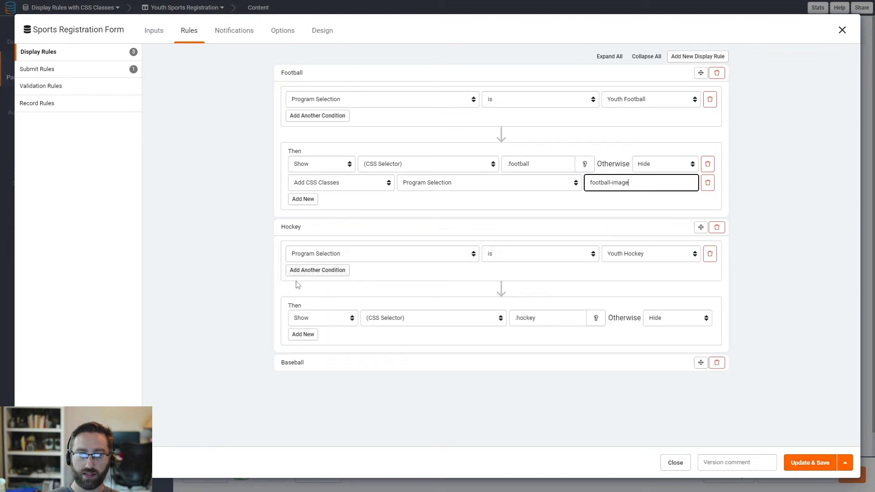
left_click(301, 335)
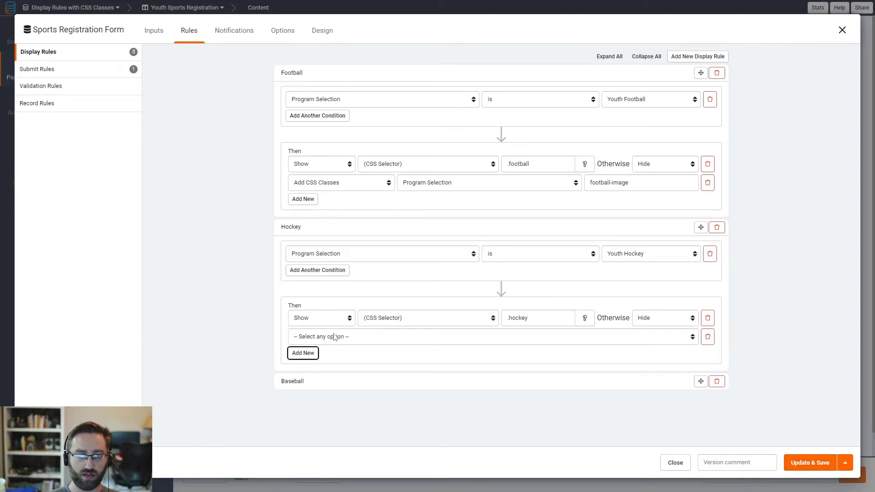
left_click(332, 342)
left_click(316, 370)
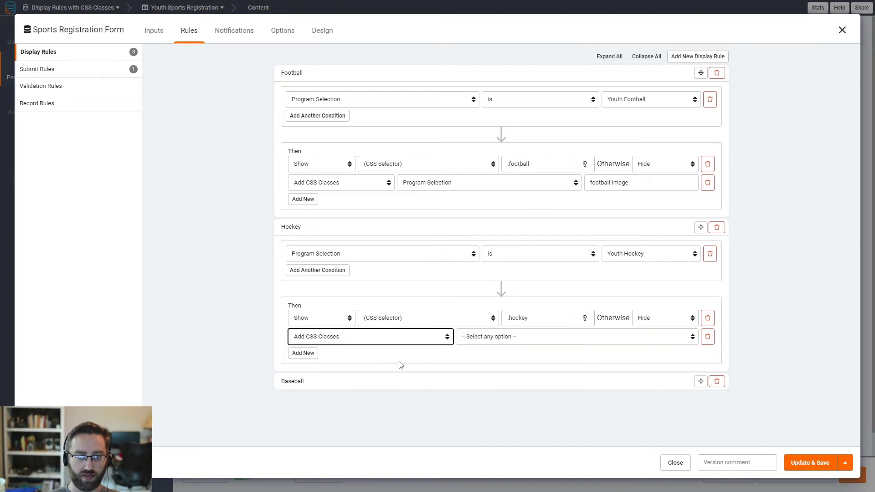
left_click(501, 341)
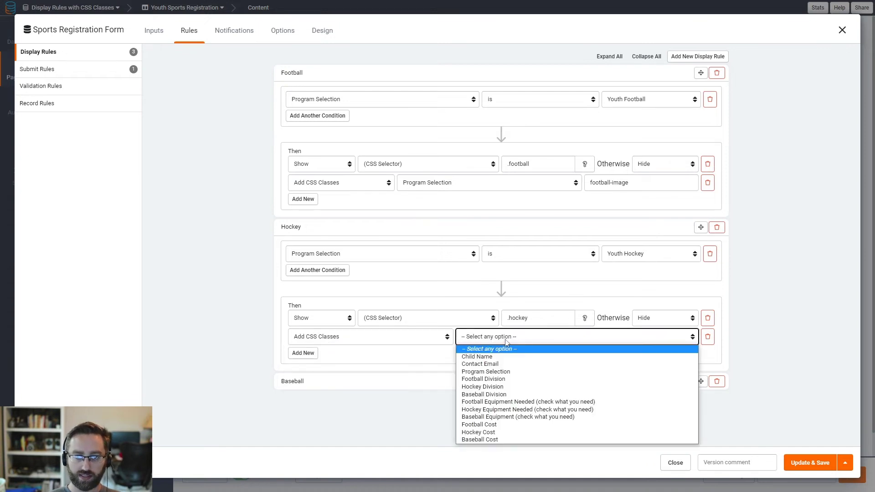
left_click(497, 372)
left_click(628, 339)
type("ba")
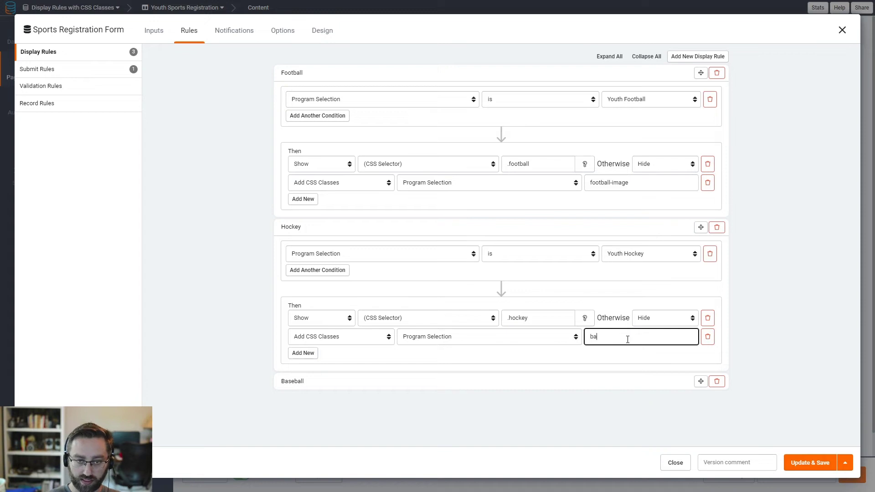
type("ockey-image")
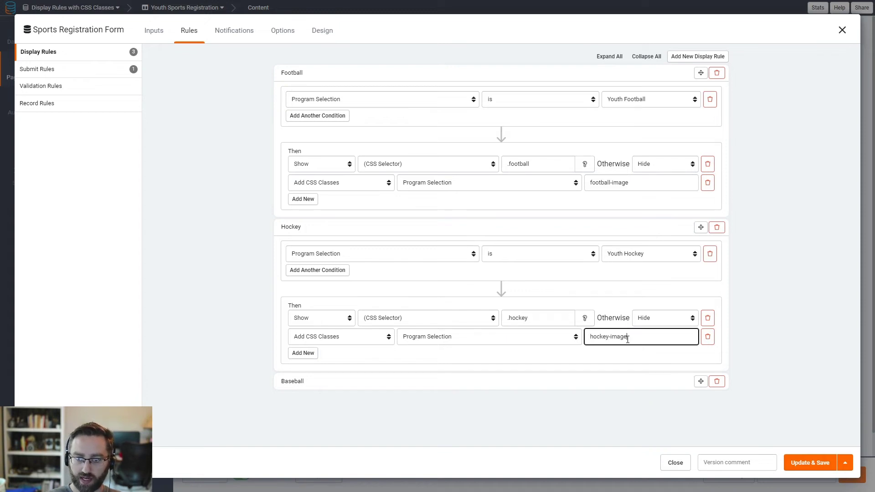
Step: Expand the Baseball rule for editing
left_click(353, 385)
scroll(342, 419, "down", 1)
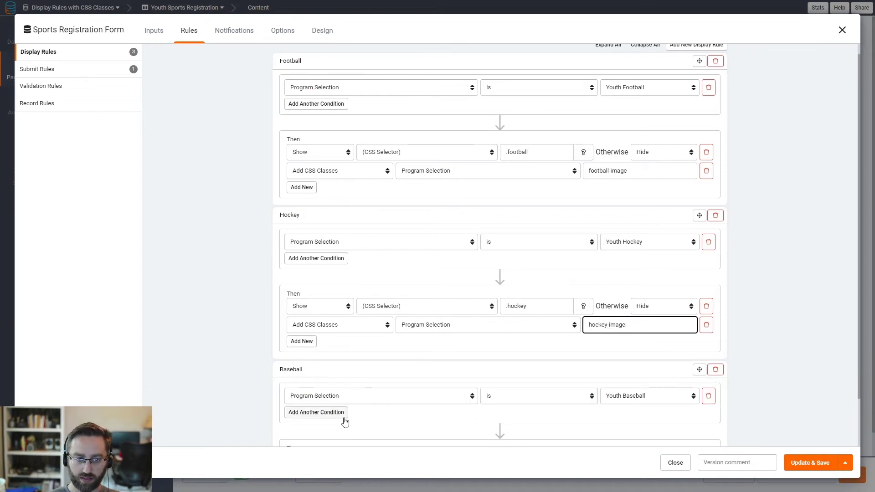
scroll(320, 381, "down", 1)
Step: In the Baseball rule, add an Add CSS Classes action putting baseball-image on Program Selection
left_click(301, 421)
left_click(319, 424)
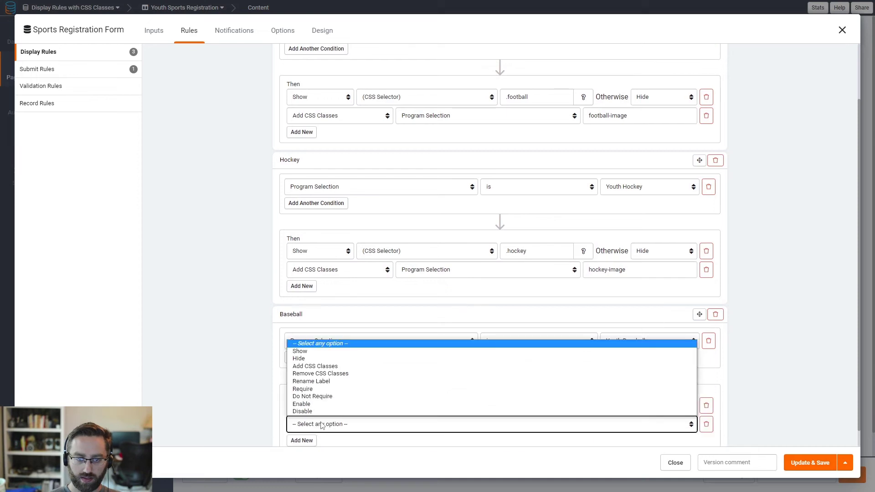
left_click(315, 366)
left_click(465, 426)
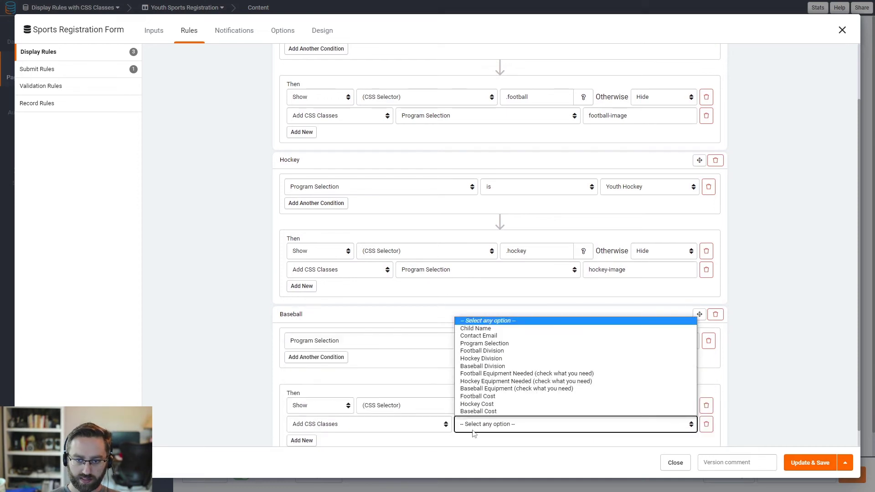
left_click(487, 344)
left_click(631, 420)
type("base")
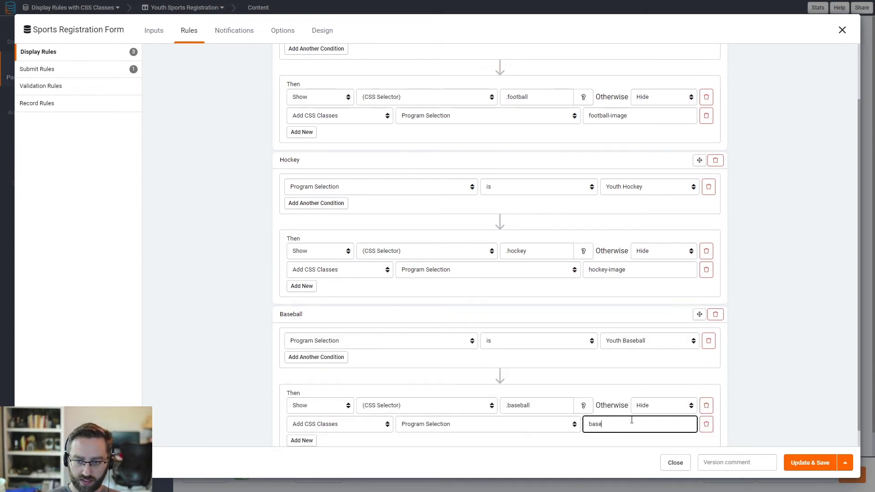
type("ball-image")
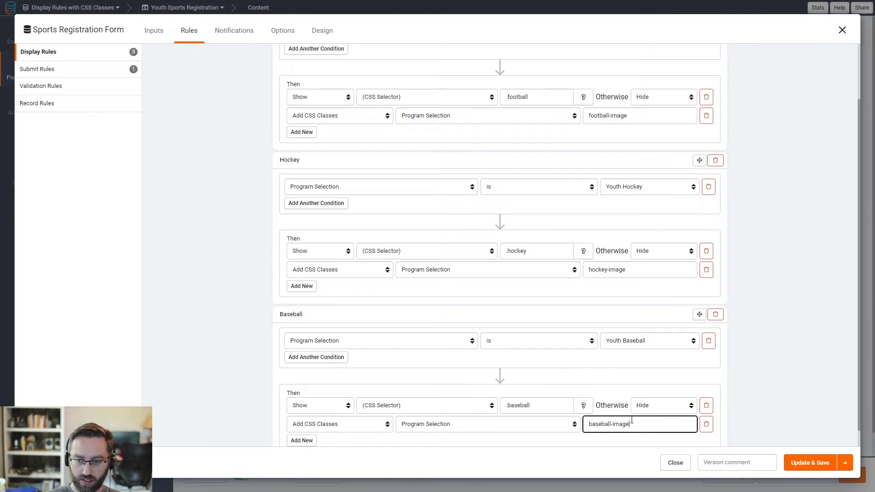
Step: Save all the display rules with Update & Save
scroll(683, 386, "down", 1)
scroll(674, 351, "up", 2)
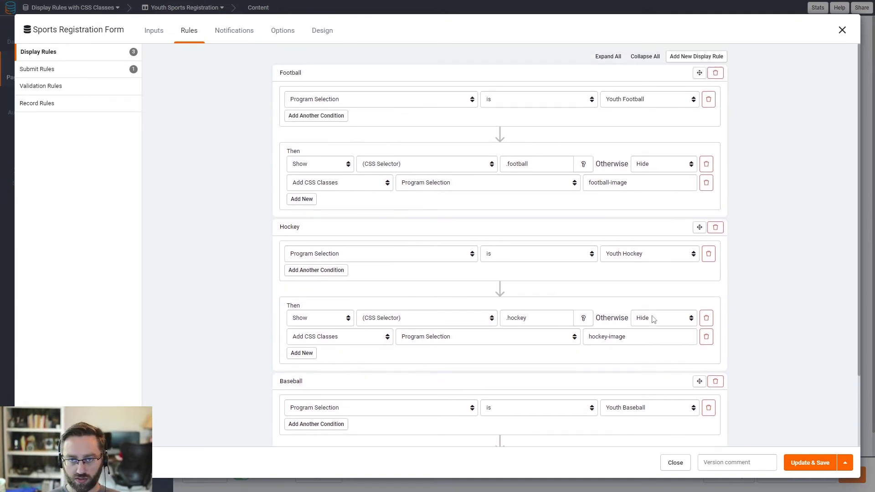
scroll(718, 364, "down", 5)
scroll(710, 360, "up", 5)
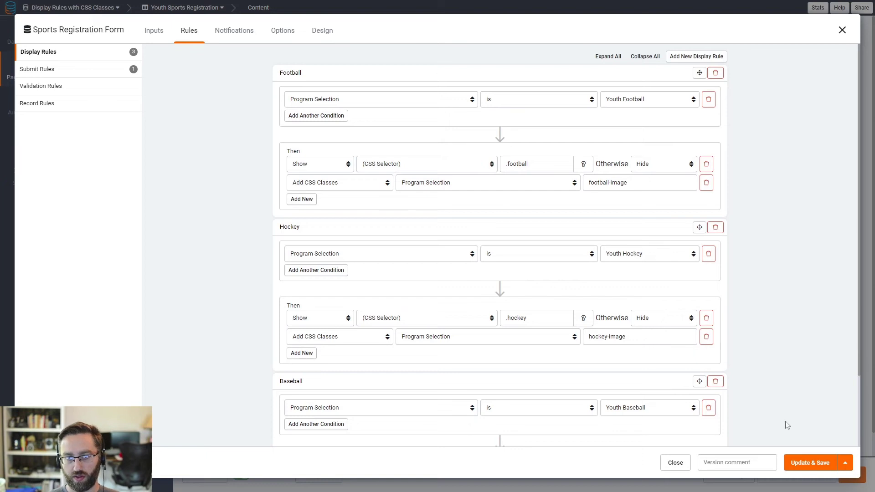
scroll(788, 433, "down", 1)
scroll(792, 444, "down", 3)
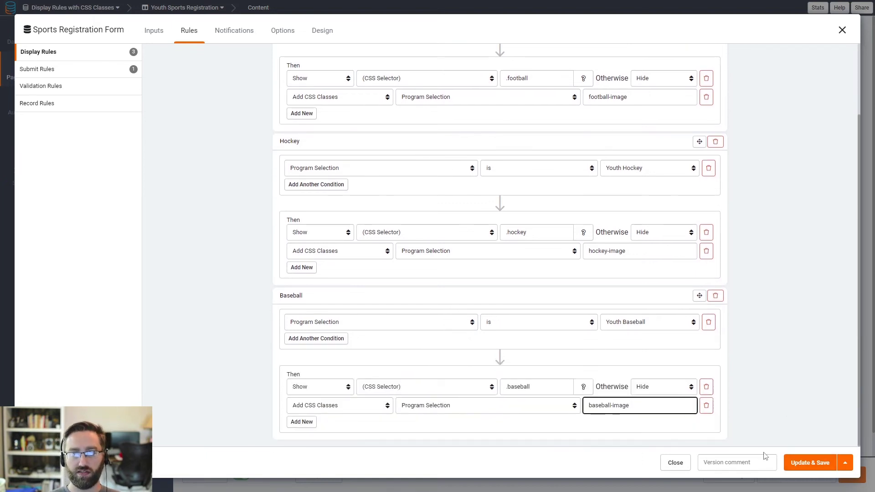
left_click(807, 465)
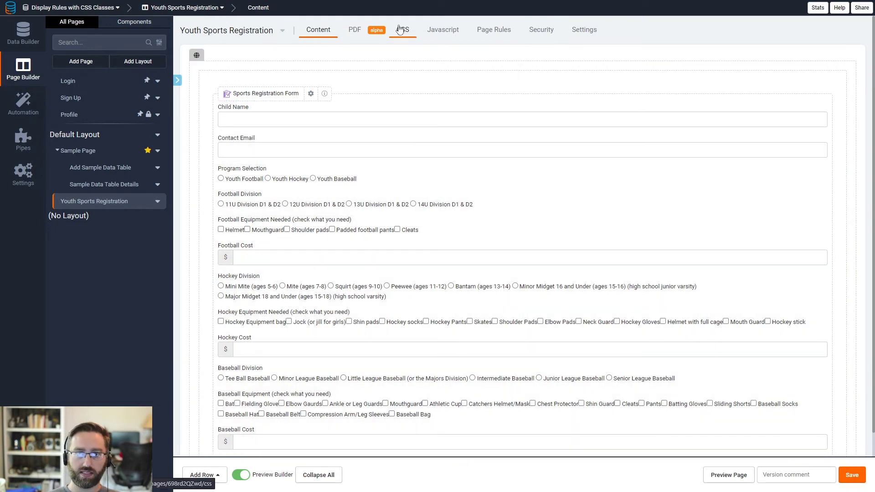
Step: In the page CSS, add blank lines after the football-image and hockey-image blocks
left_click(402, 31)
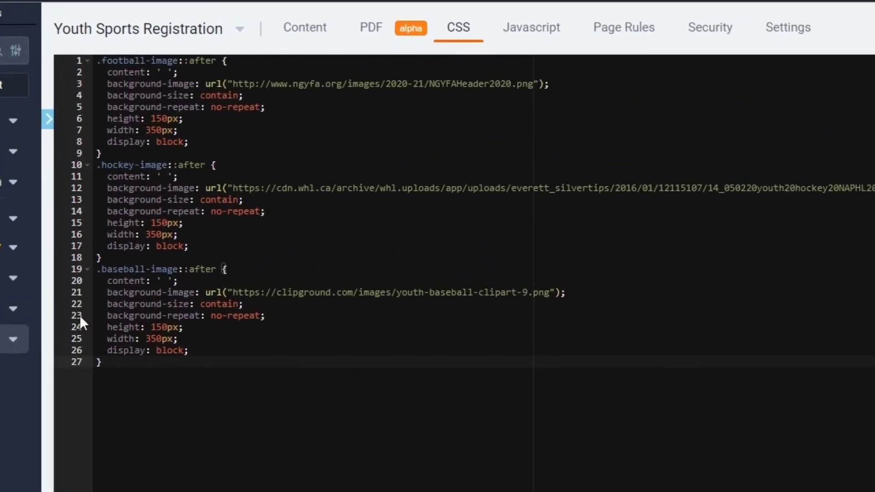
left_click(110, 153)
key("Return")
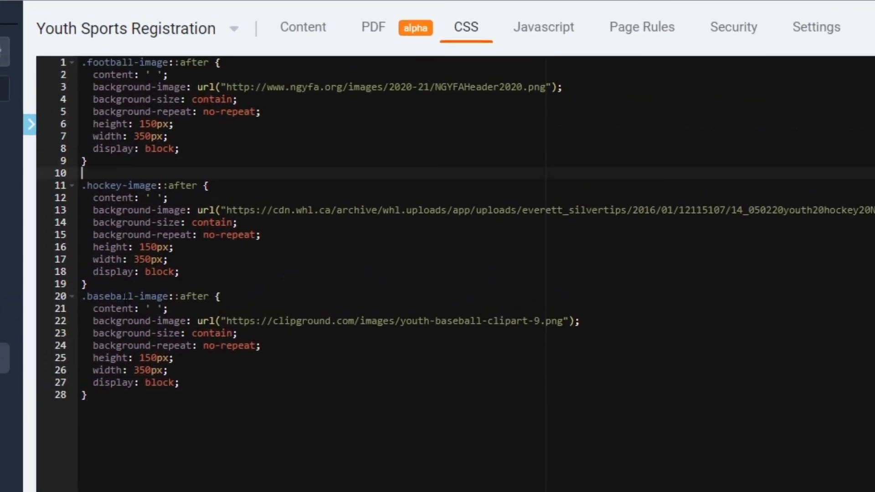
left_click(92, 284)
key("Return")
left_click(258, 451)
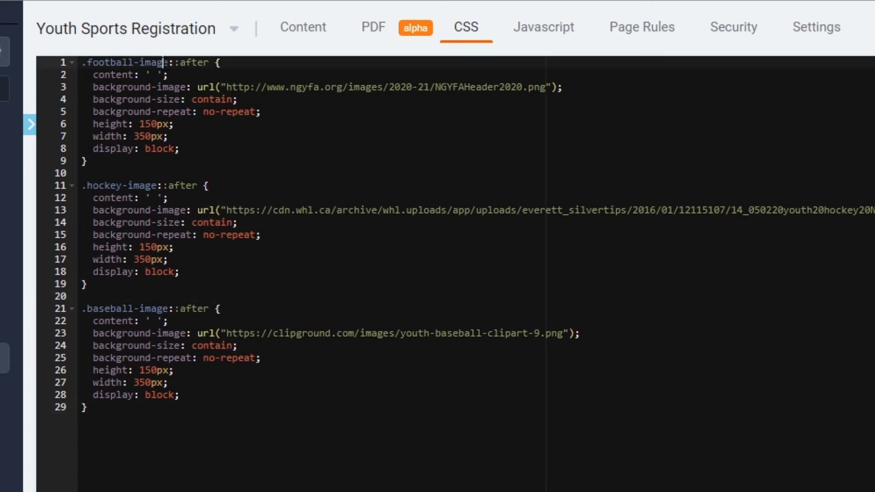
Step: Review the football, hockey and baseball image rules and save the stylesheet
left_click(111, 75)
left_click(129, 185)
left_click(145, 309)
left_click(167, 63)
left_click_drag(182, 64, 205, 64)
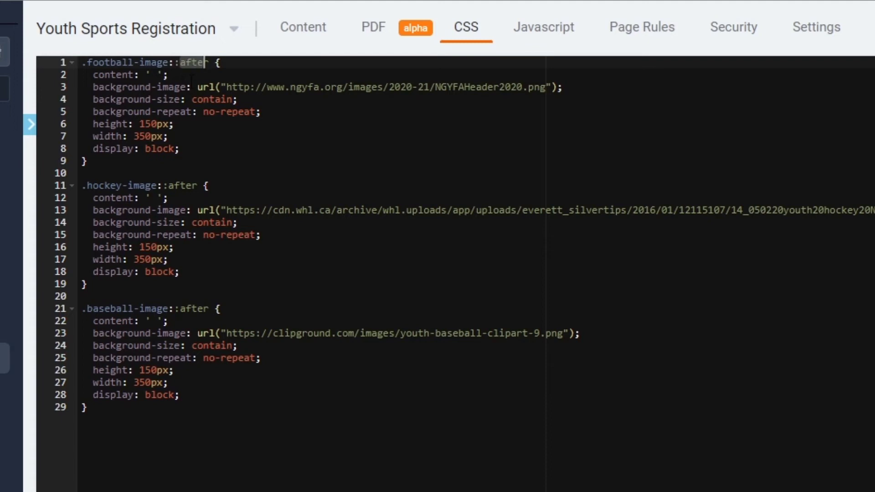
left_click(248, 65)
left_click_drag(229, 156, 83, 75)
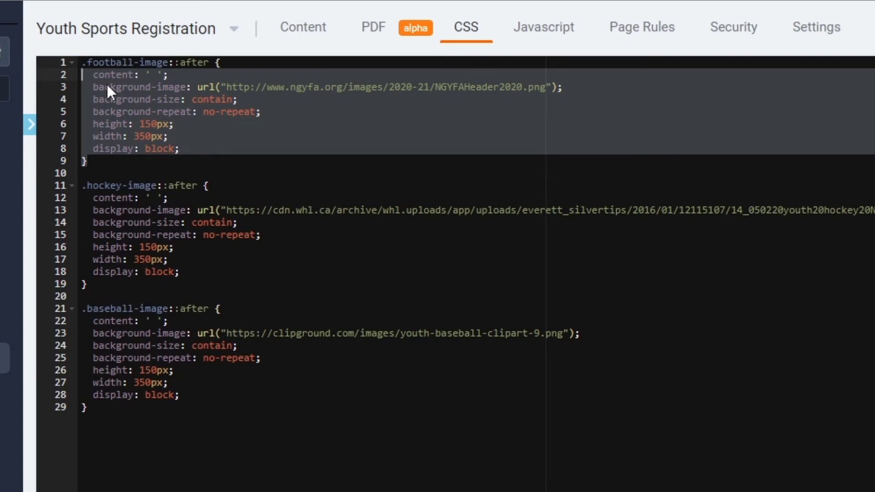
left_click(163, 99)
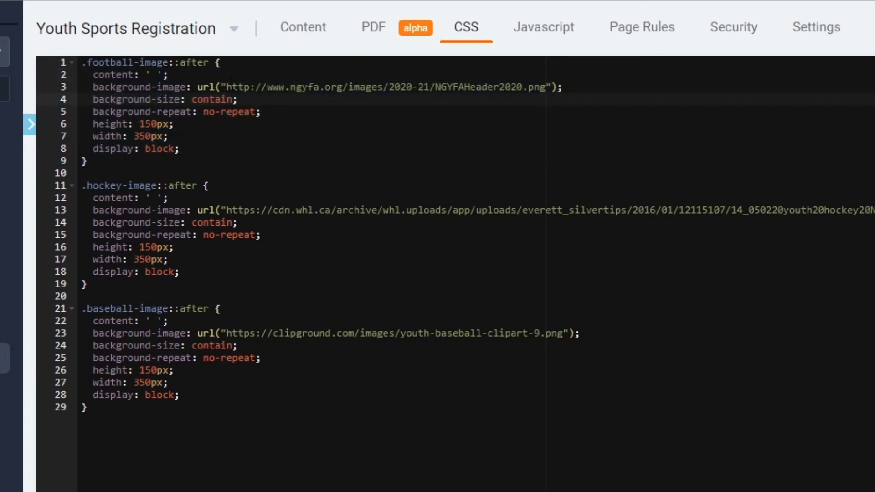
left_click_drag(226, 87, 240, 99)
left_click(512, 111)
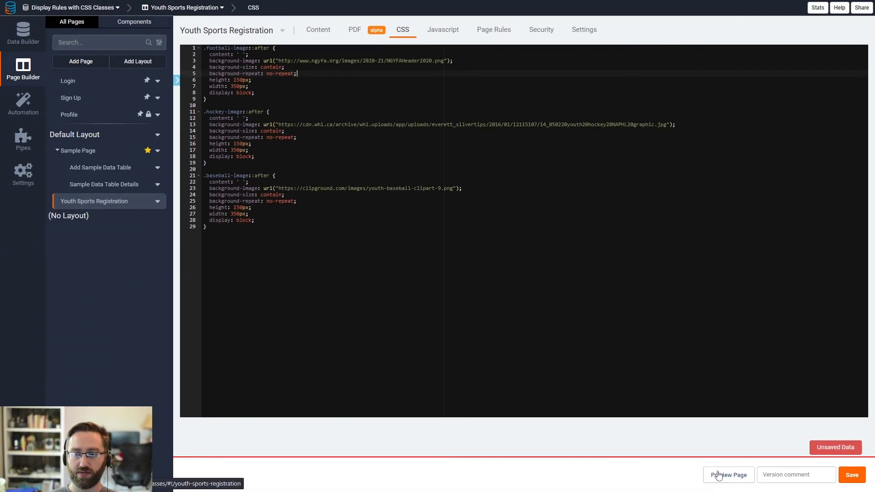
left_click(850, 474)
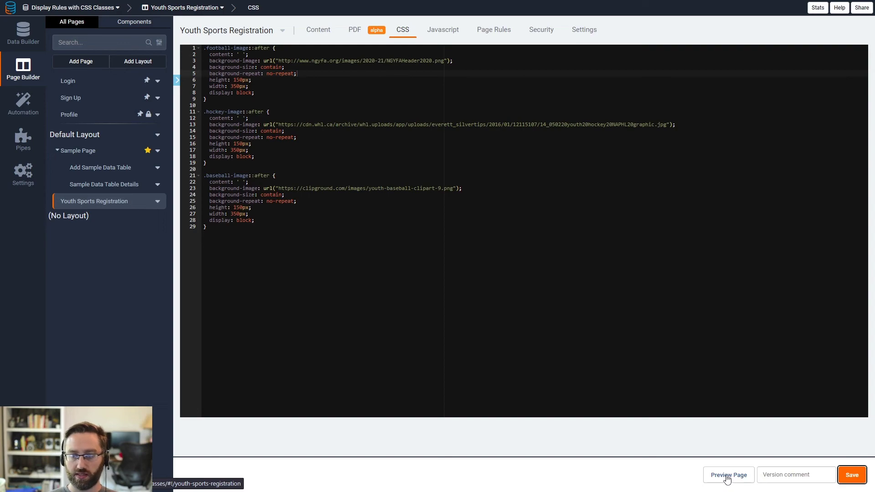
left_click(708, 474)
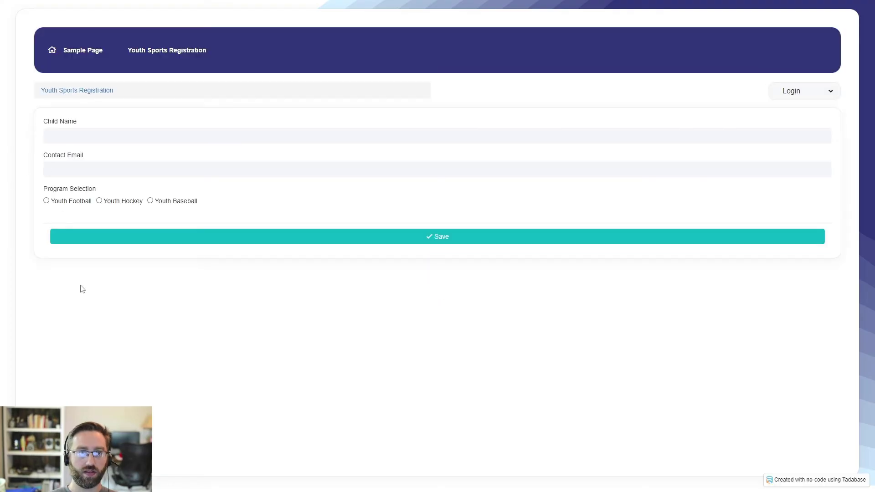
Step: Switch between Youth Football, Hockey and Baseball on the live form to compare header images
left_click(66, 201)
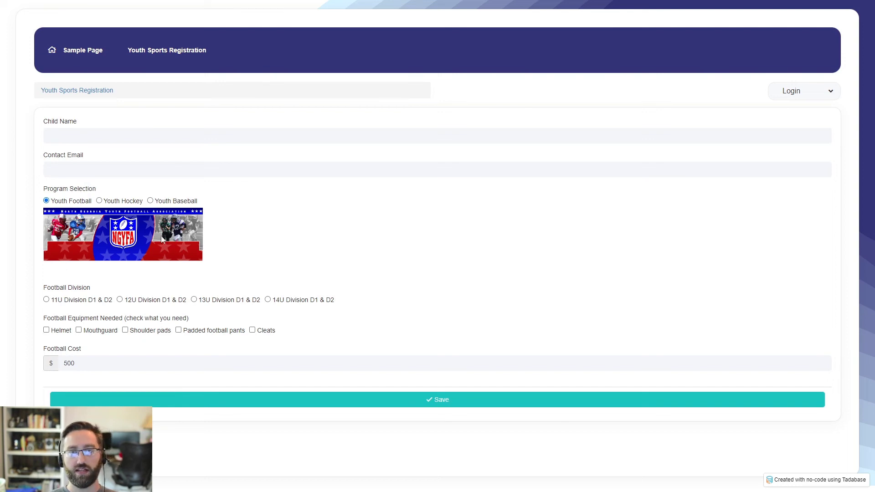
left_click(118, 205)
left_click(169, 203)
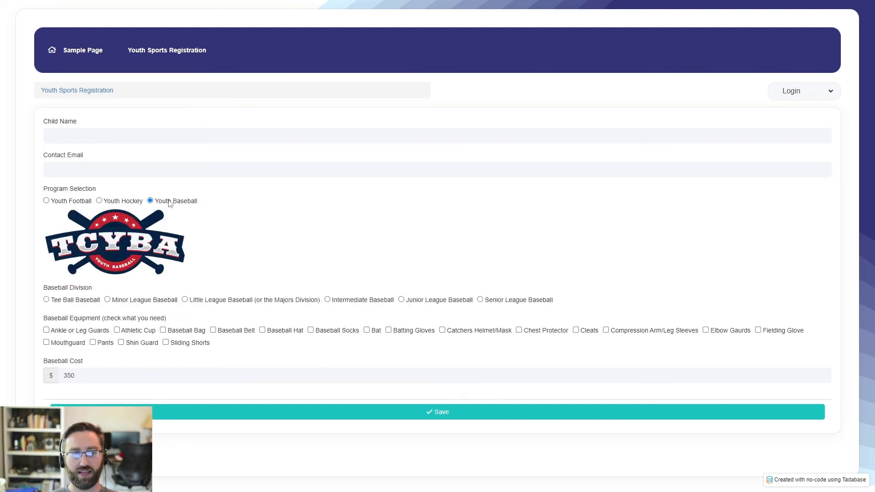
left_click(126, 203)
left_click(71, 203)
left_click(117, 203)
left_click(59, 201)
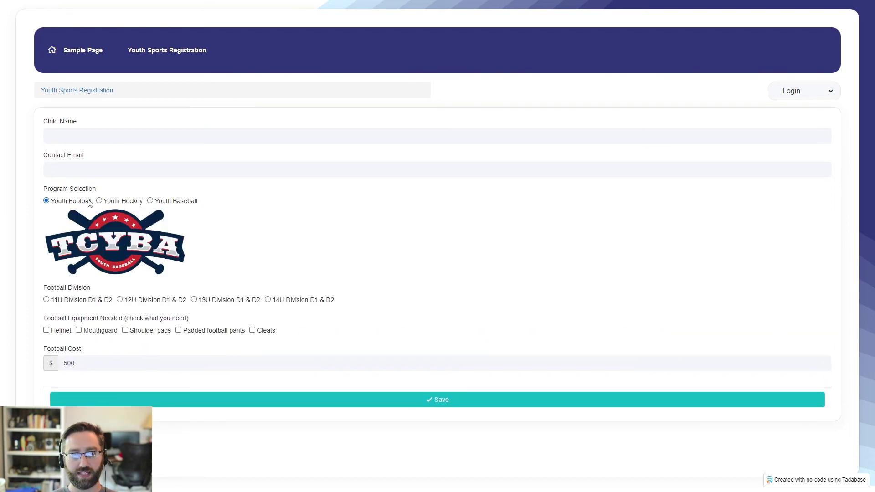
left_click(130, 204)
Step: Test each program's fields again, then close the preview and show the page's Content
left_click(152, 204)
left_click(108, 205)
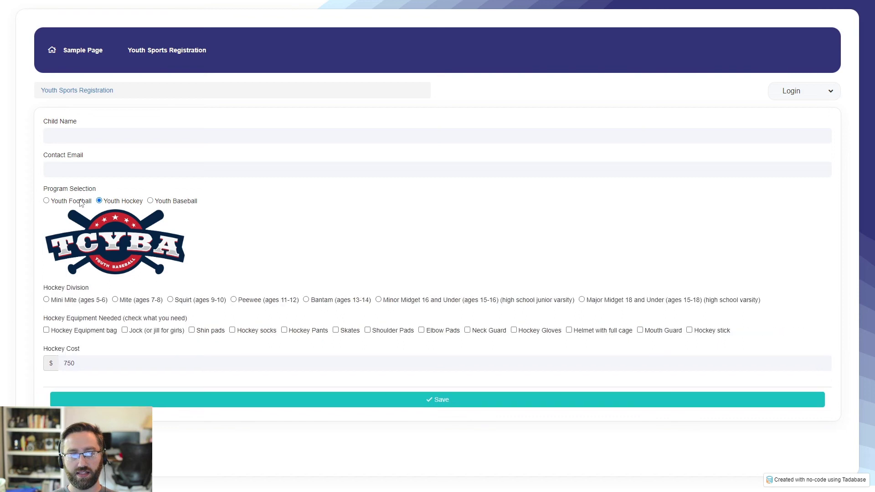
left_click(152, 203)
left_click(124, 205)
left_click(81, 203)
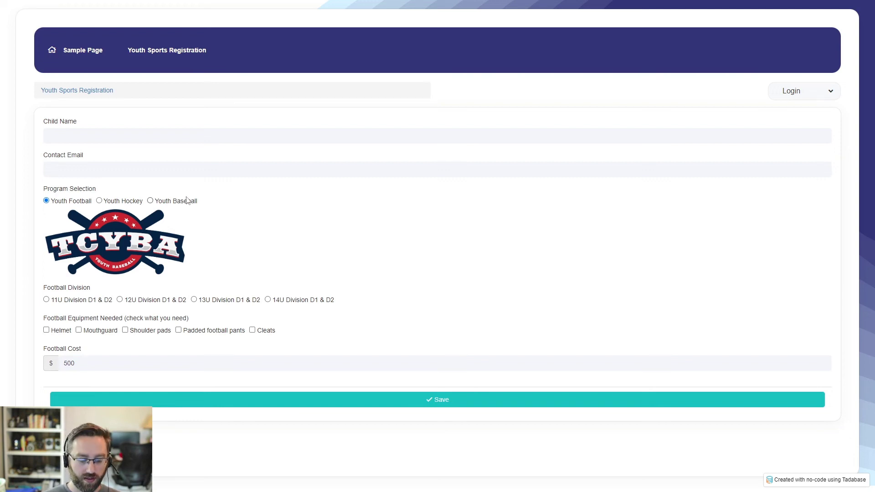
key("ctrl+w")
left_click(318, 29)
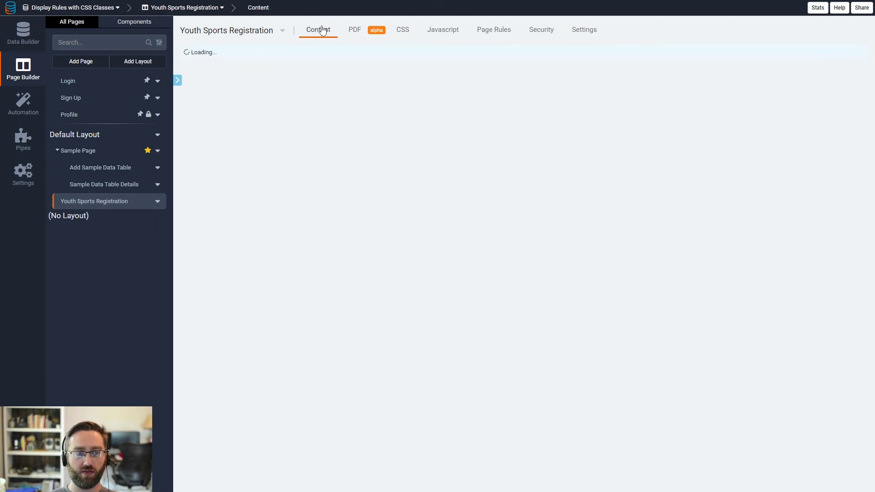
Step: Open the Sports Registration Form's display rules and select the football-image class name
left_click(658, 397)
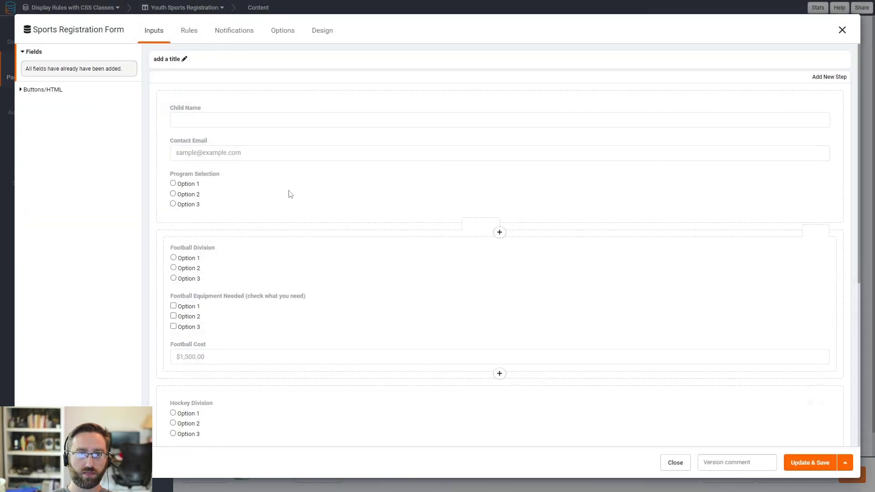
left_click(197, 36)
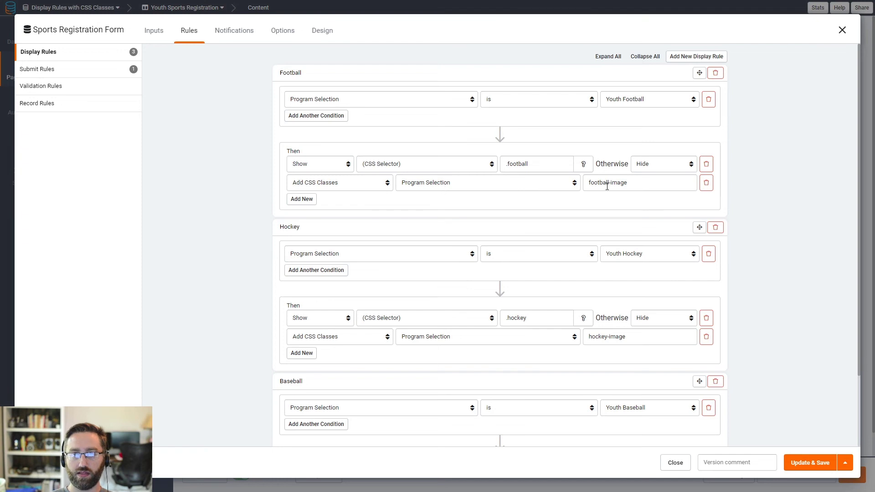
left_click_drag(635, 186, 586, 186)
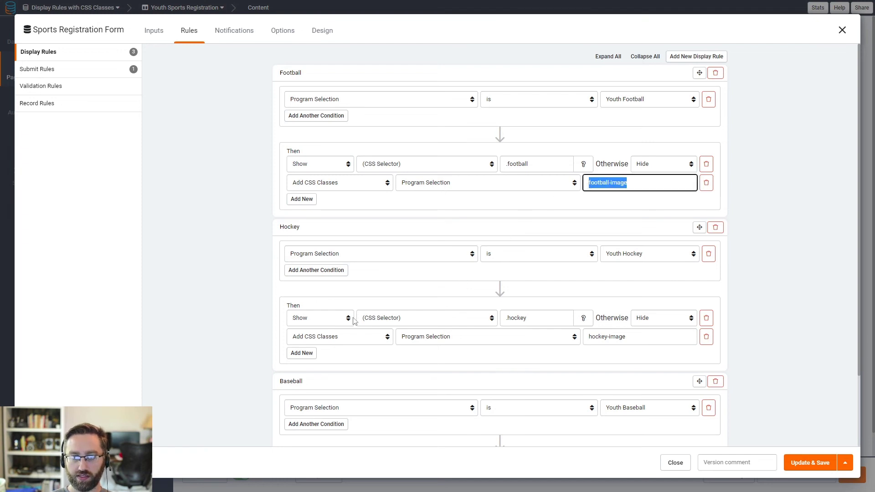
Step: Add a Remove CSS Classes action to the Football rule removing hockey-image from Program Selection
left_click(307, 203)
left_click(321, 205)
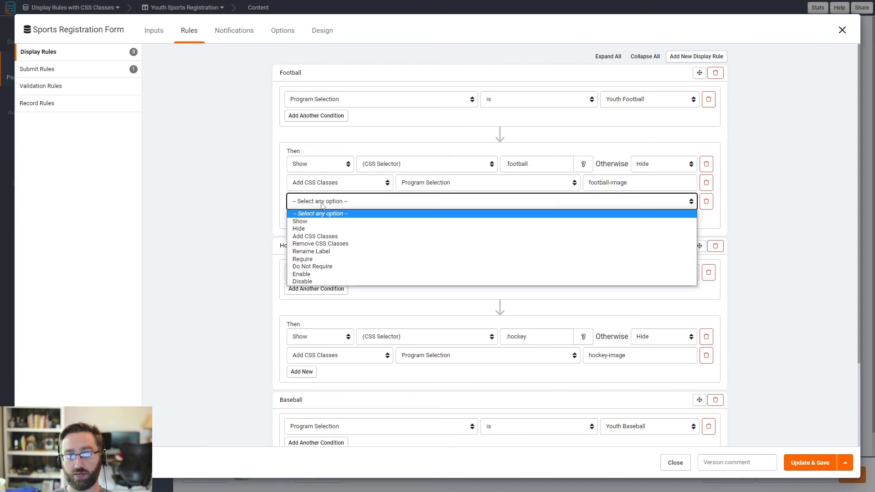
left_click(324, 244)
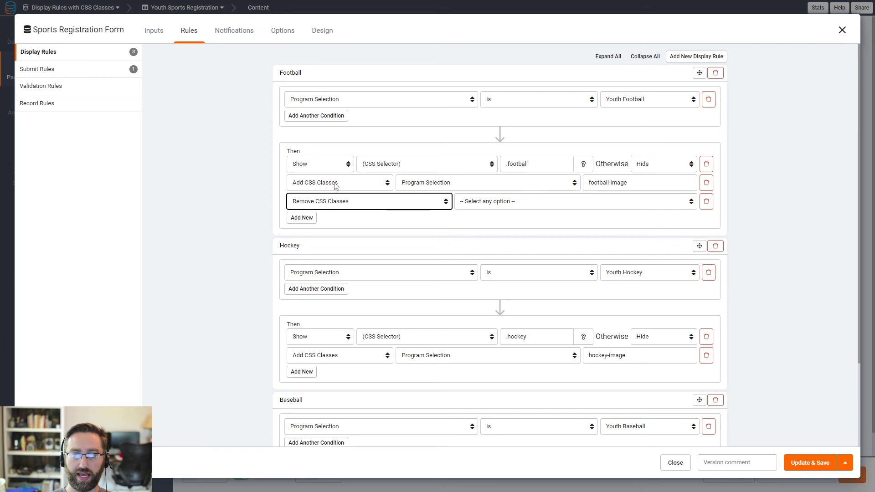
left_click(476, 204)
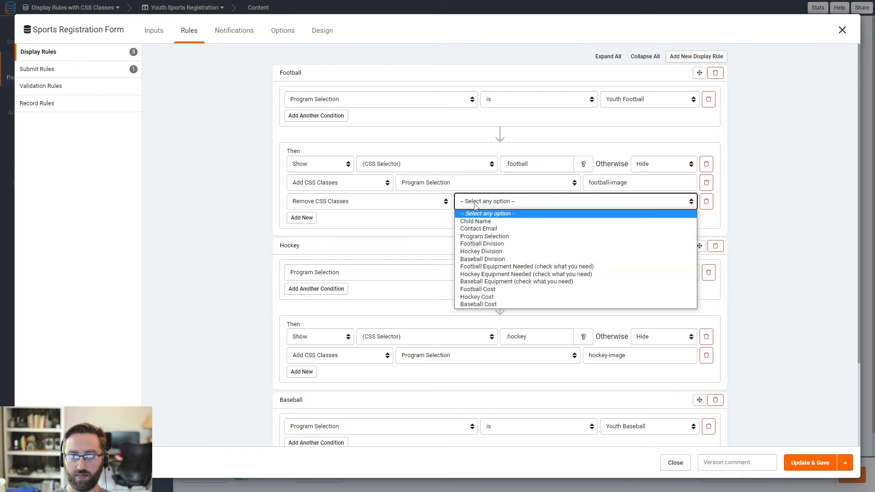
left_click(482, 237)
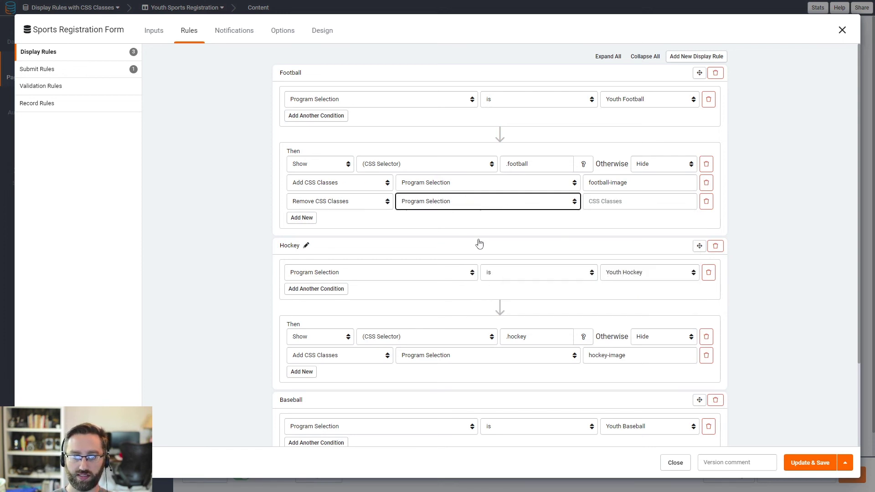
left_click(602, 201)
left_click_drag(639, 185, 566, 192)
key("ctrl+c")
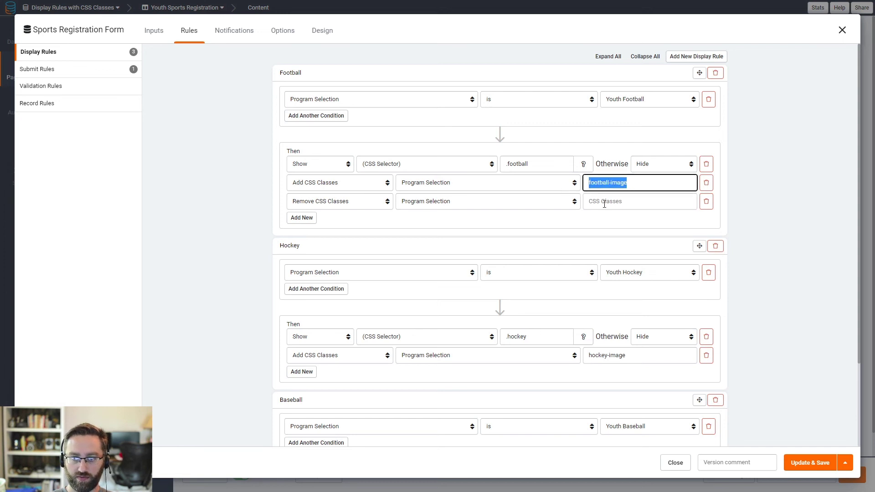
left_click(604, 204)
key("ctrl+v")
double_click(597, 201)
type("hockey")
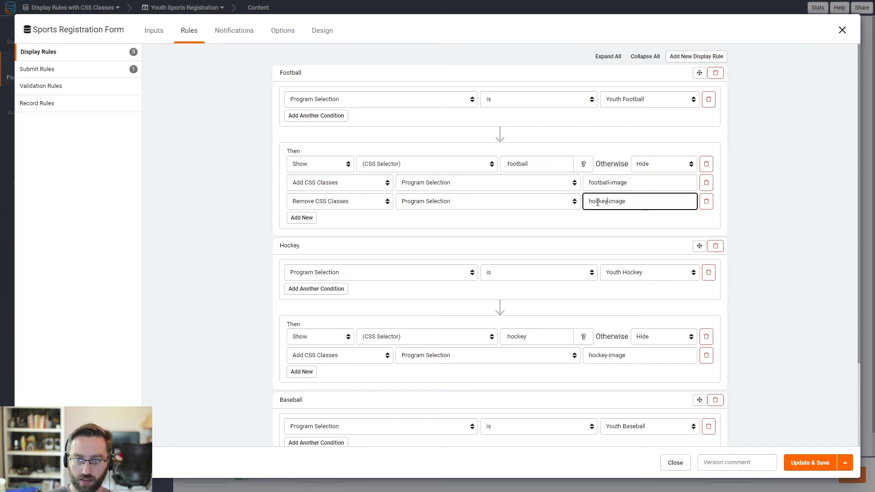
Step: Add another Remove CSS Classes action removing baseball-image from Program Selection
left_click(311, 218)
left_click(319, 220)
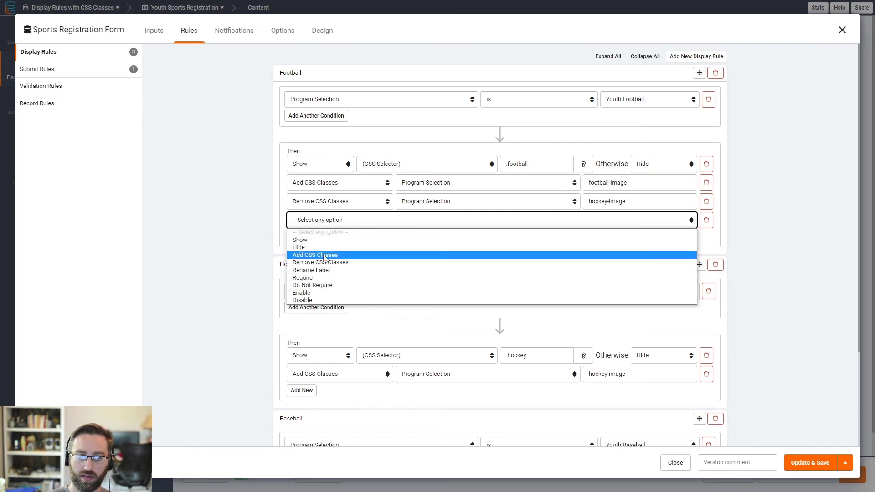
left_click(455, 261)
left_click(467, 225)
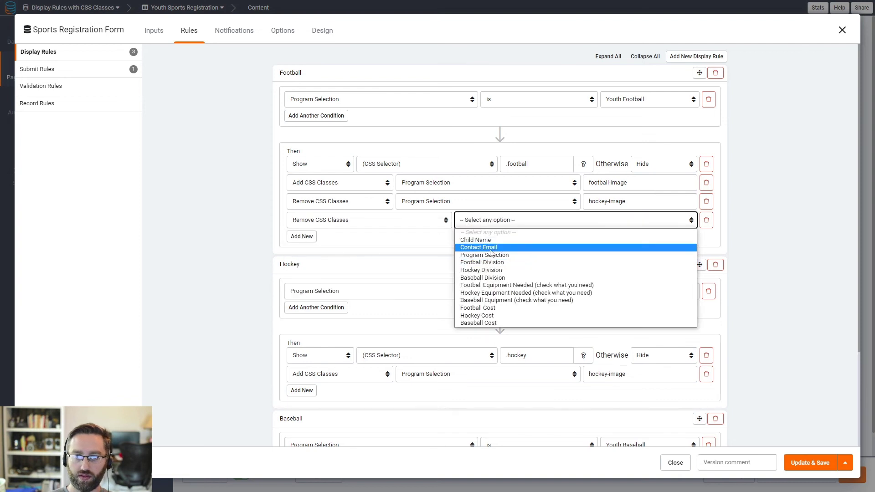
left_click(558, 246)
left_click(597, 220)
key("ctrl+v")
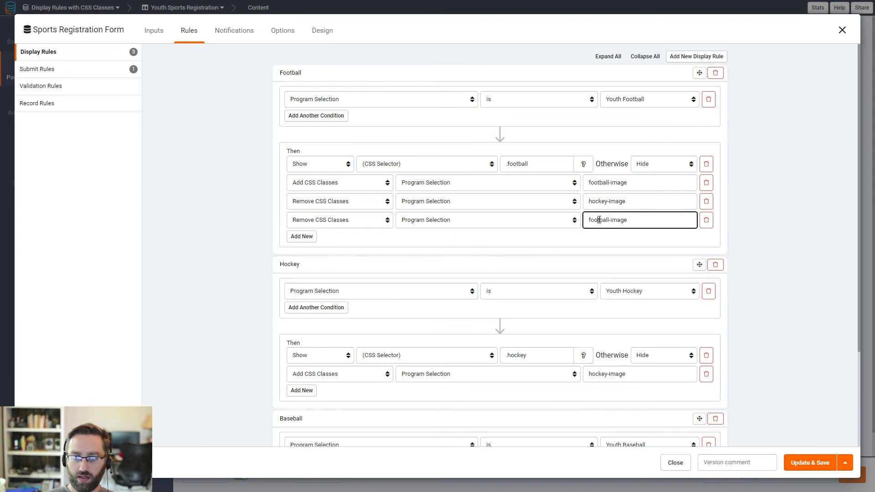
double_click(599, 219)
type("baseball")
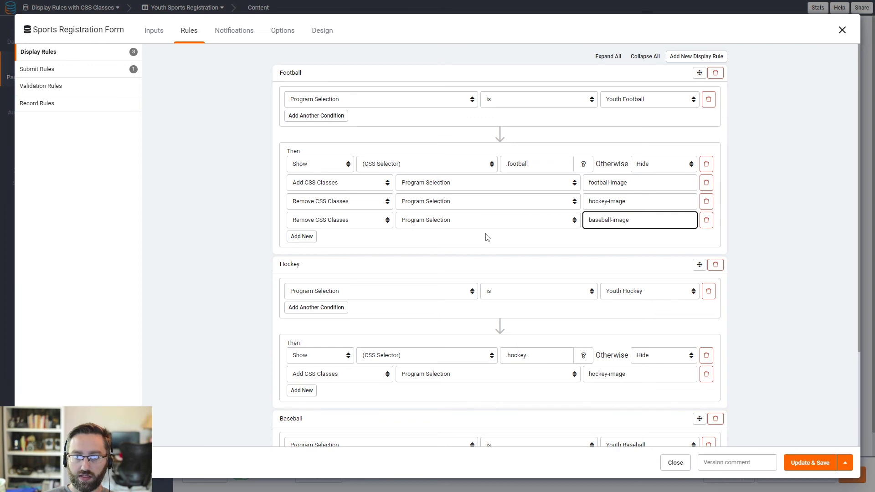
Step: Review the Football condition and the football-image and hockey-image classes across the rules
triple_click(625, 182)
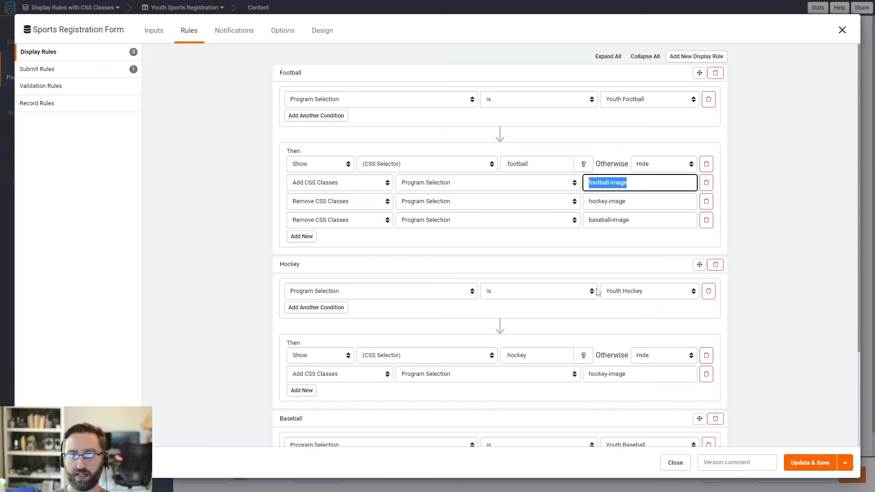
triple_click(613, 377)
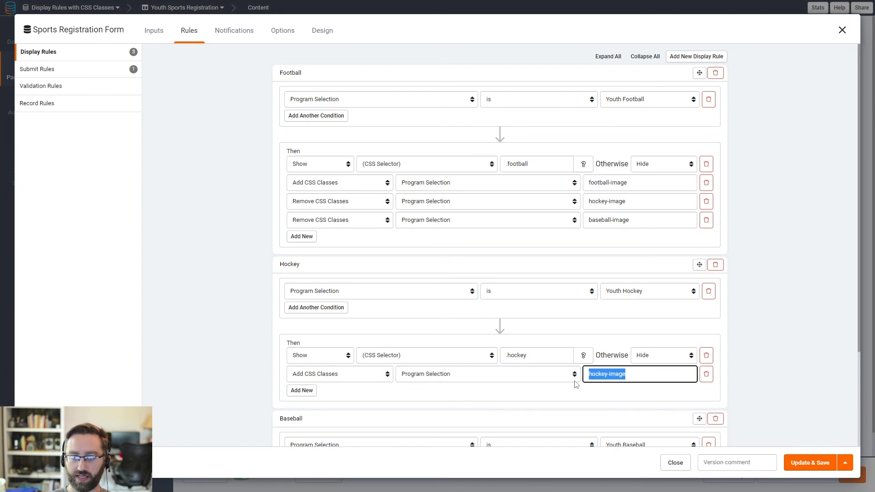
left_click(650, 98)
left_click(650, 99)
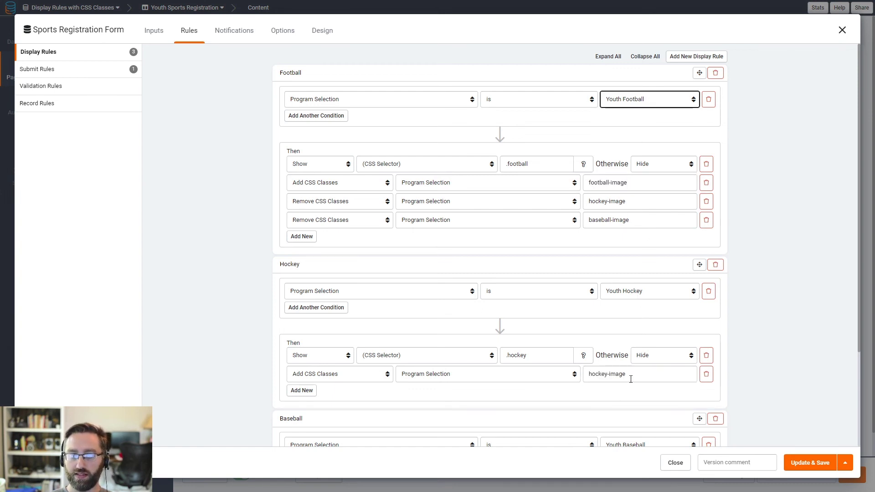
triple_click(591, 373)
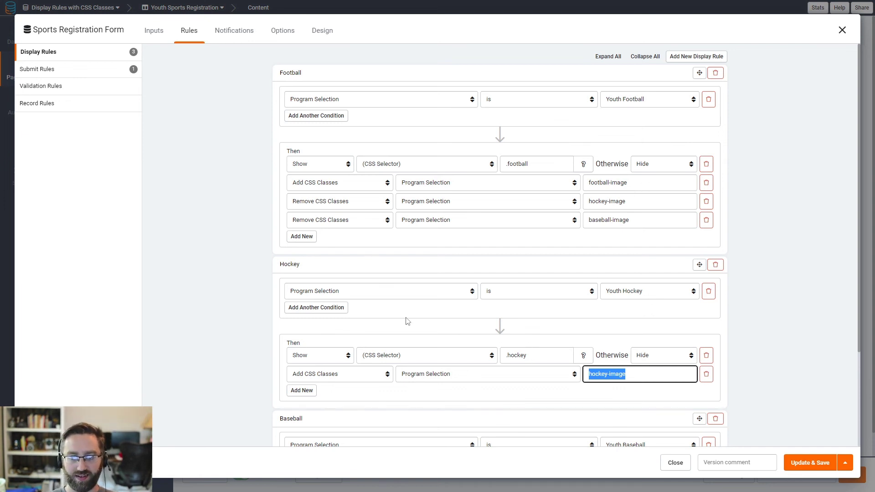
Step: Add a Hockey rule action removing the football-image class from Program Selection
left_click(302, 390)
left_click(326, 394)
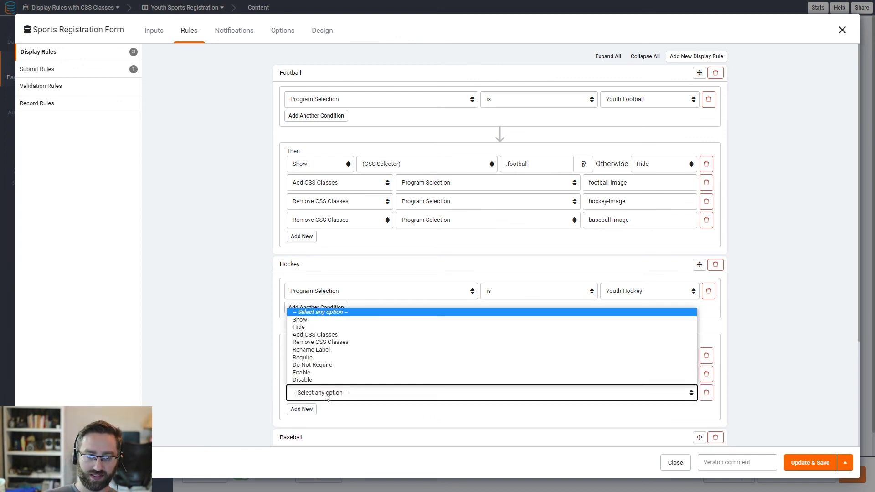
left_click(322, 342)
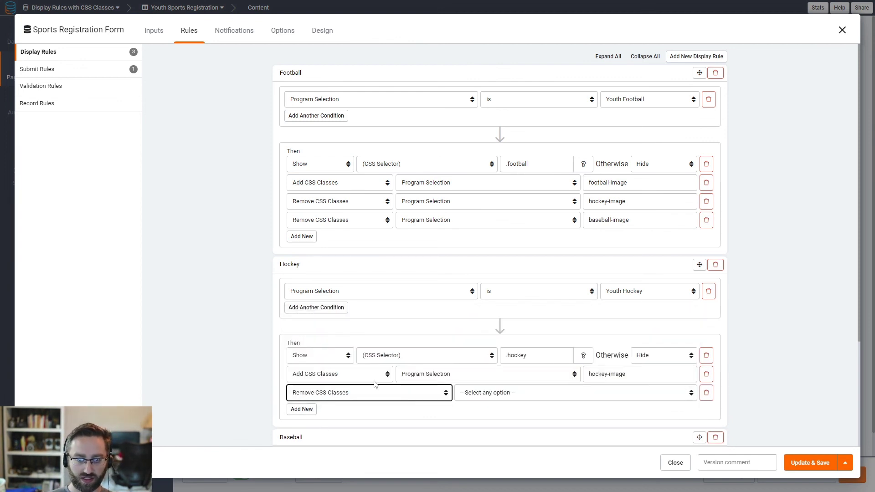
left_click(470, 393)
left_click(473, 315)
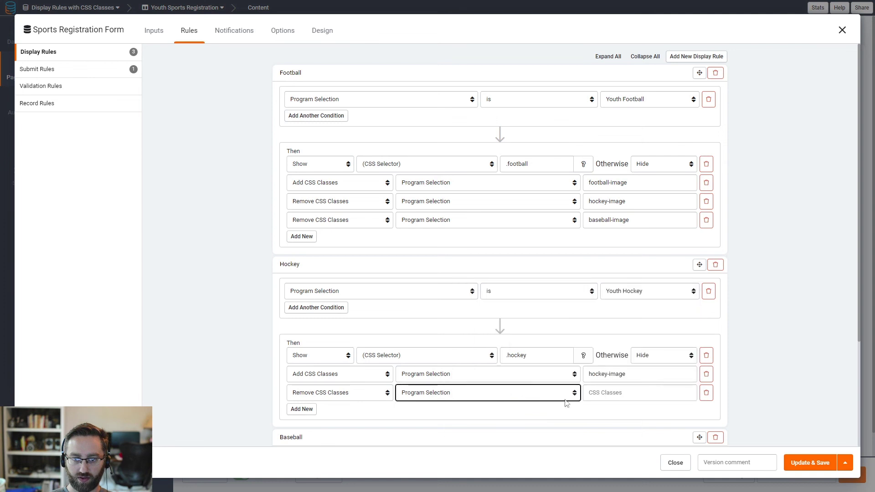
left_click_drag(629, 375, 585, 374)
key("ctrl+c")
left_click(598, 393)
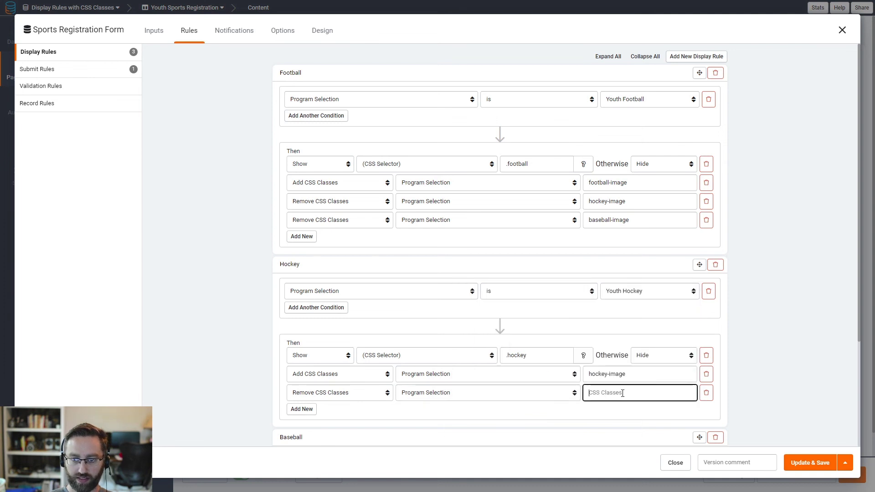
key("ctrl+v")
double_click(598, 393)
type("football")
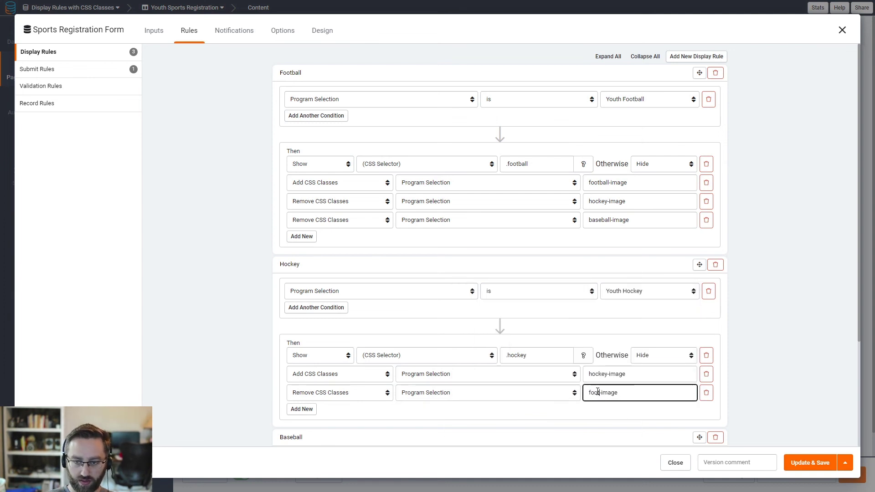
Step: Add another Hockey rule action removing the baseball-image class from Program Selection
left_click(309, 412)
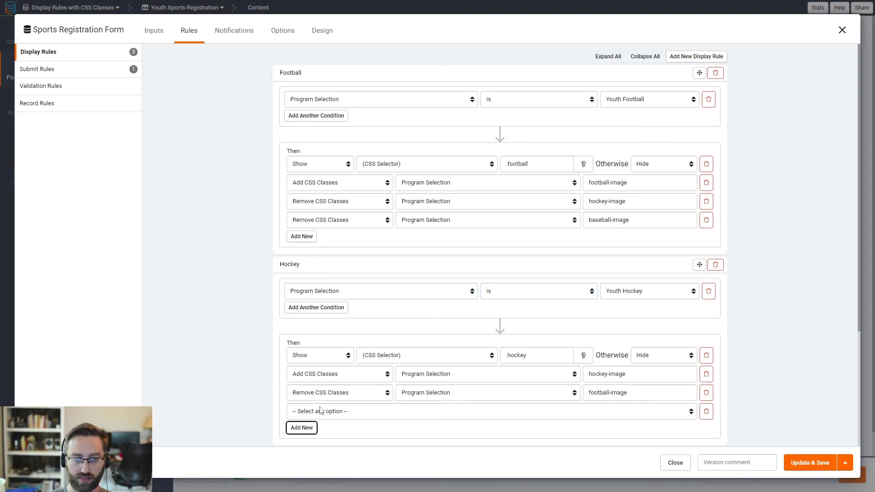
left_click(310, 411)
left_click(455, 359)
left_click(477, 412)
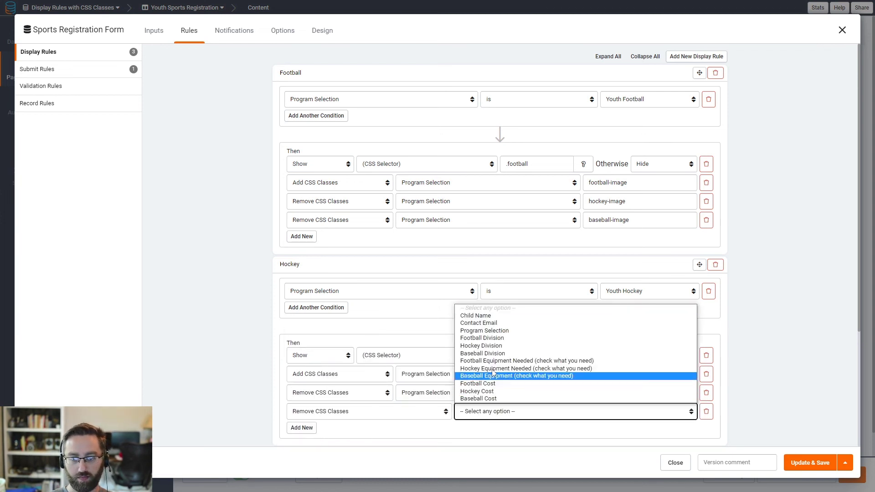
left_click(487, 331)
left_click(639, 410)
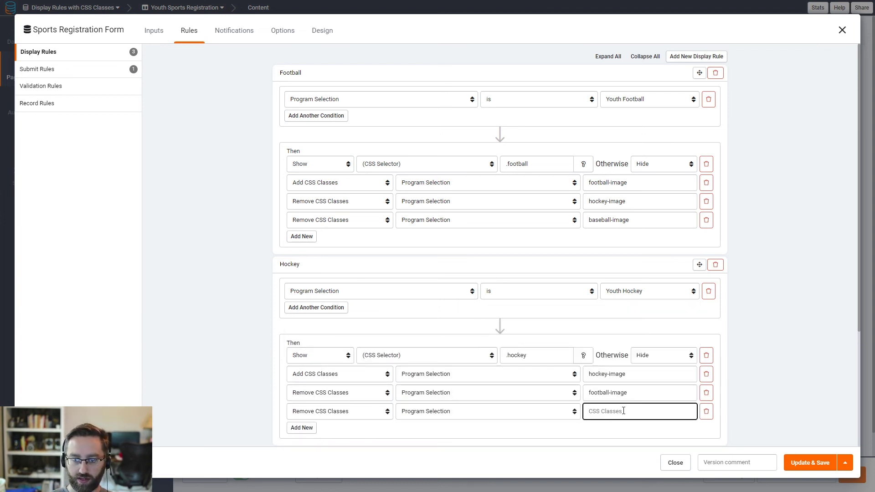
key("ctrl+v")
double_click(597, 412)
type("baseball")
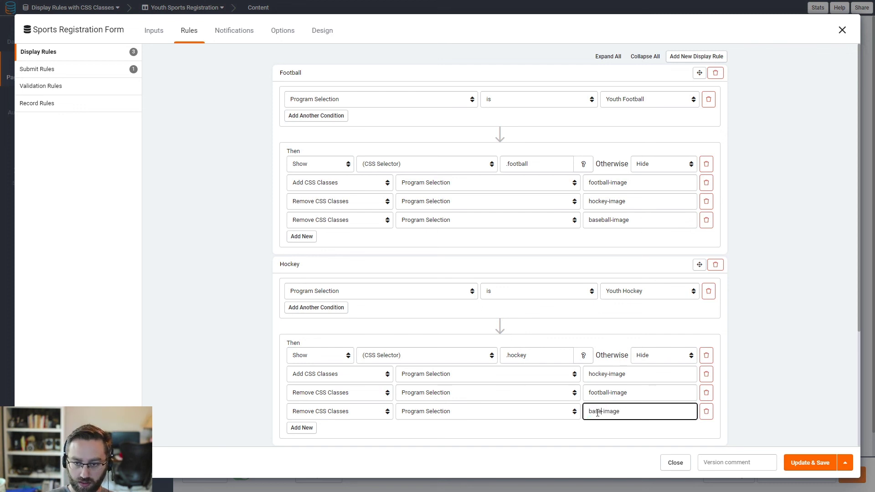
scroll(597, 412, "down", 3)
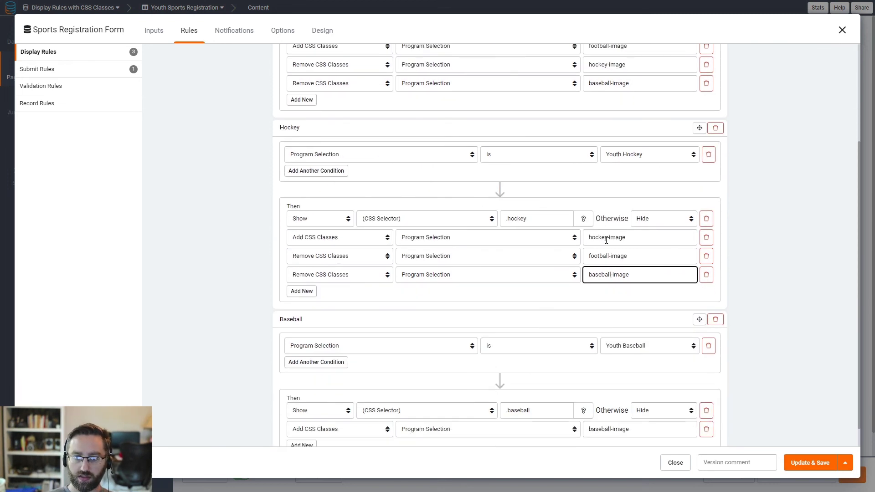
scroll(606, 250, "up", 1)
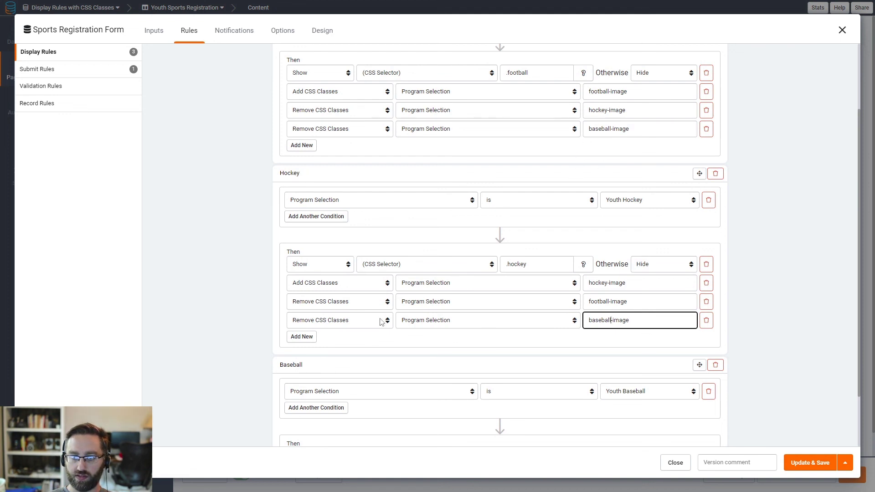
scroll(382, 322, "down", 2)
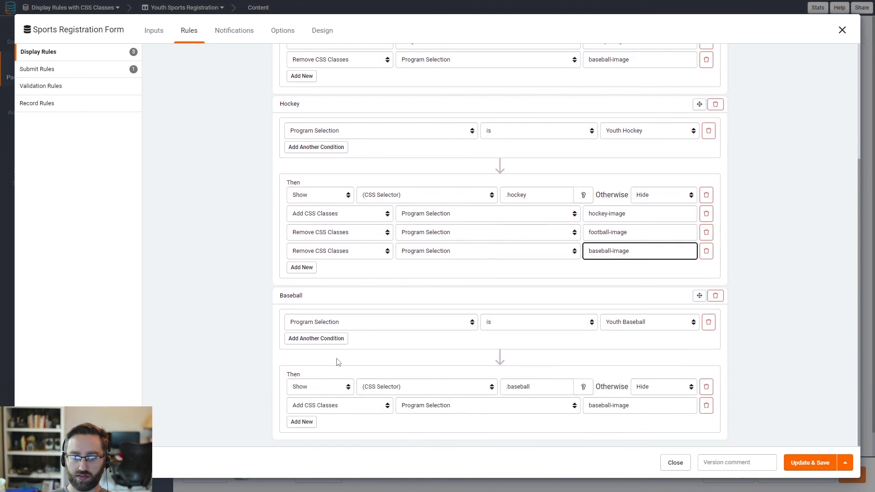
Step: Add a Baseball rule action removing the football-image class from Program Selection
left_click(306, 421)
left_click(314, 423)
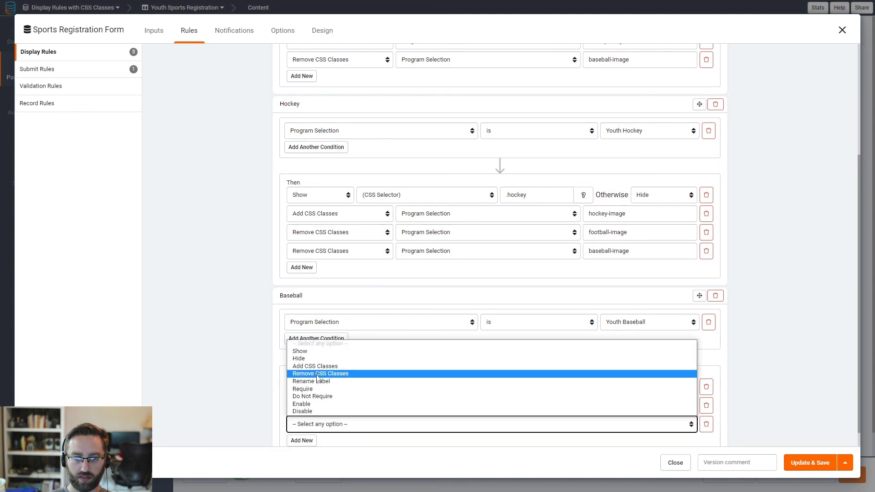
left_click(319, 375)
triple_click(601, 405)
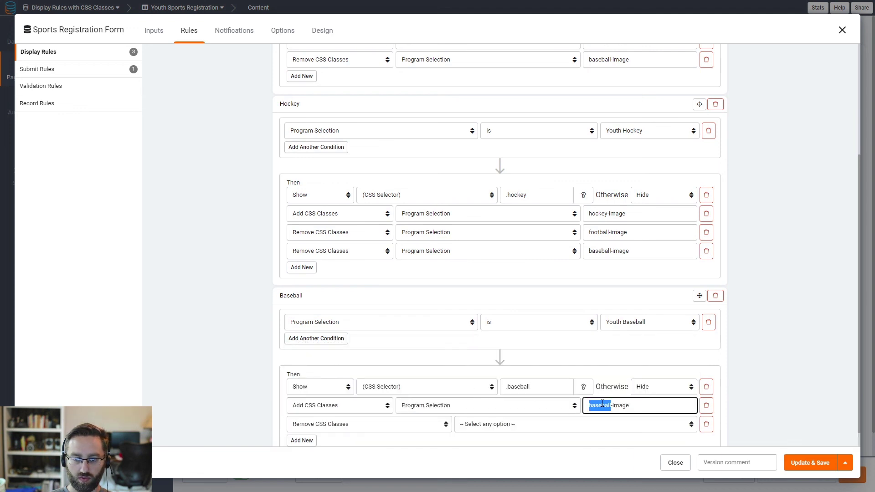
left_click(561, 427)
left_click(574, 343)
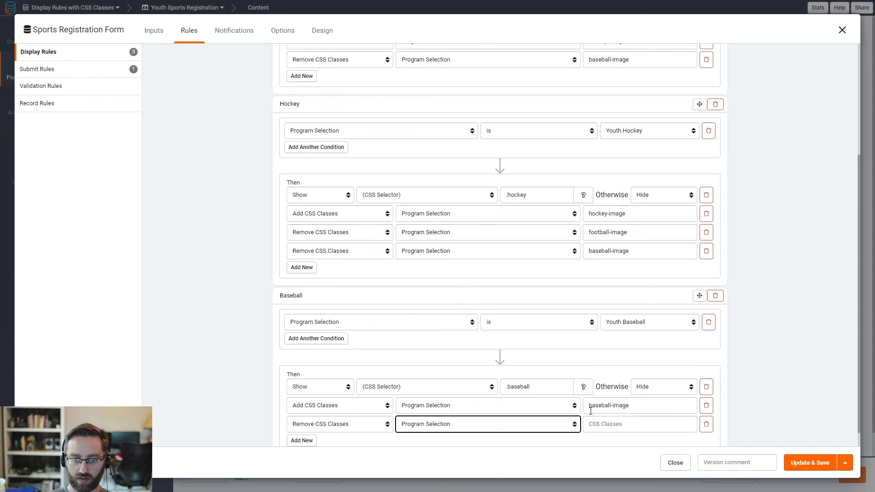
left_click(606, 429)
key("ctrl+v")
double_click(595, 424)
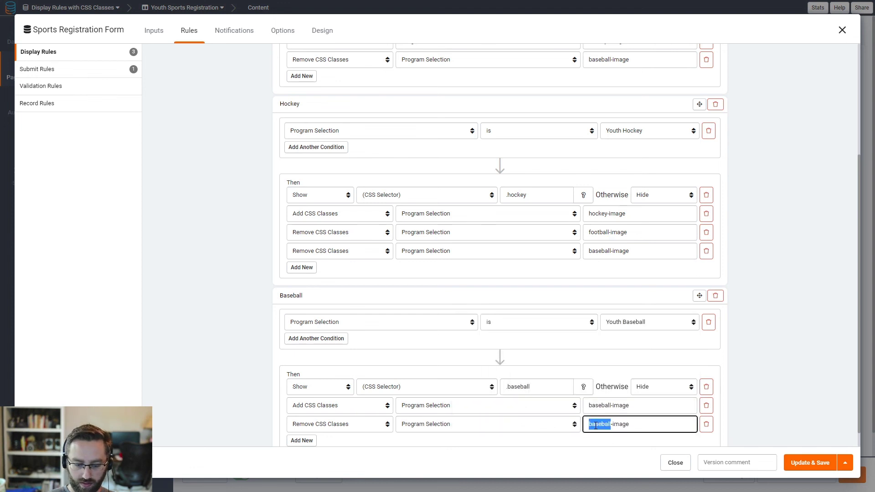
type("football")
scroll(342, 387, "down", 1)
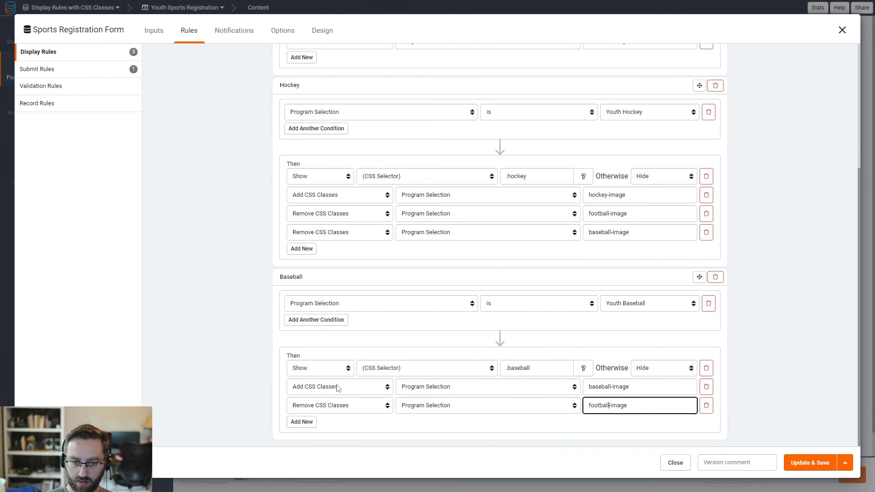
Step: Add a hockey-image removal on Program Selection to the Baseball rule, then save and preview the page
left_click(301, 422)
left_click(301, 423)
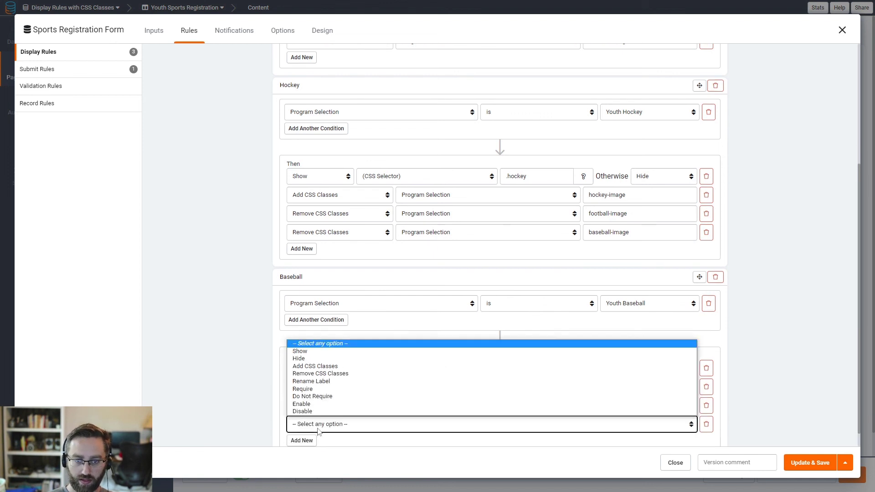
left_click(318, 373)
left_click(487, 424)
left_click(479, 346)
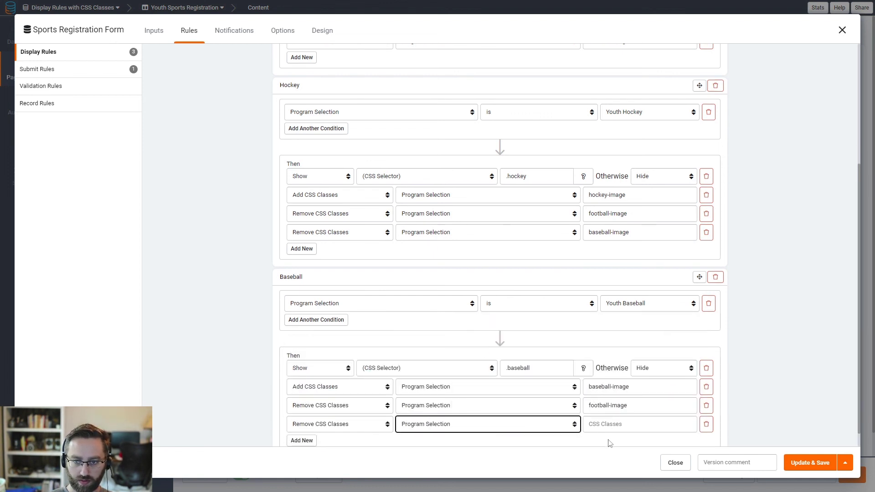
left_click(597, 424)
key("ctrl+v")
double_click(597, 424)
type("hockey")
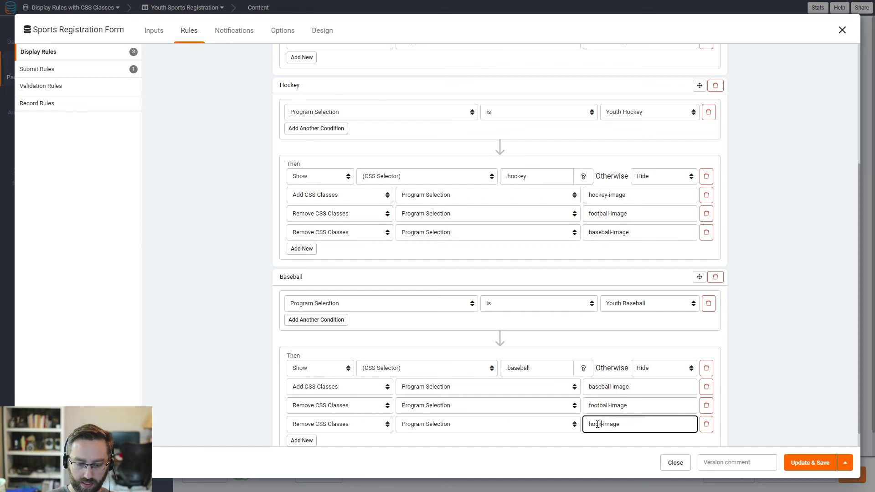
left_click(797, 462)
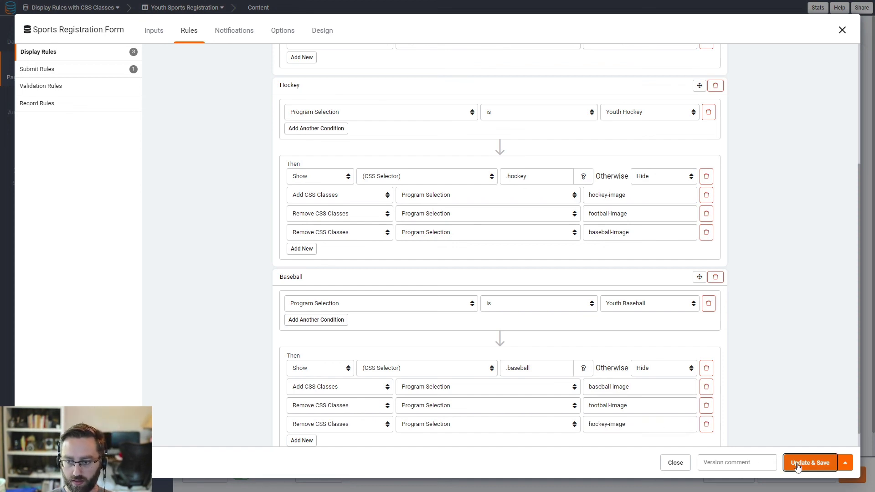
left_click(734, 476)
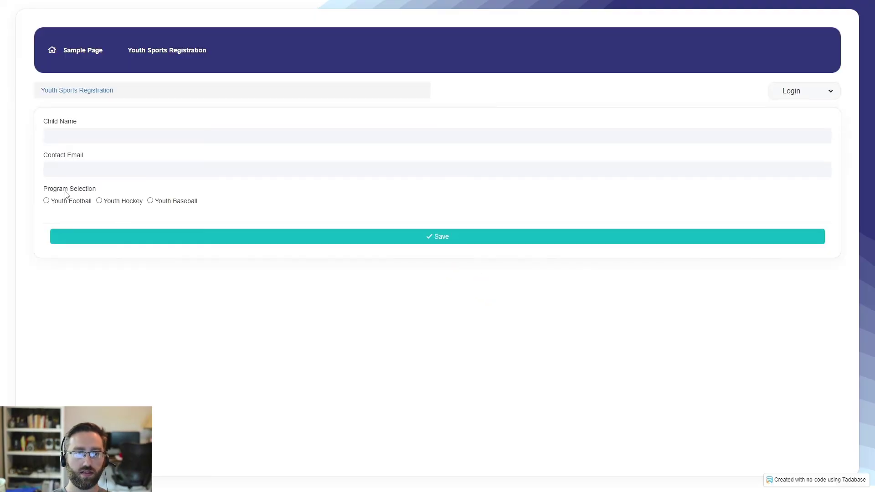
Step: Switch repeatedly between Youth Football and Youth Hockey, then settle on Youth Baseball, checking images and fields
left_click(51, 200)
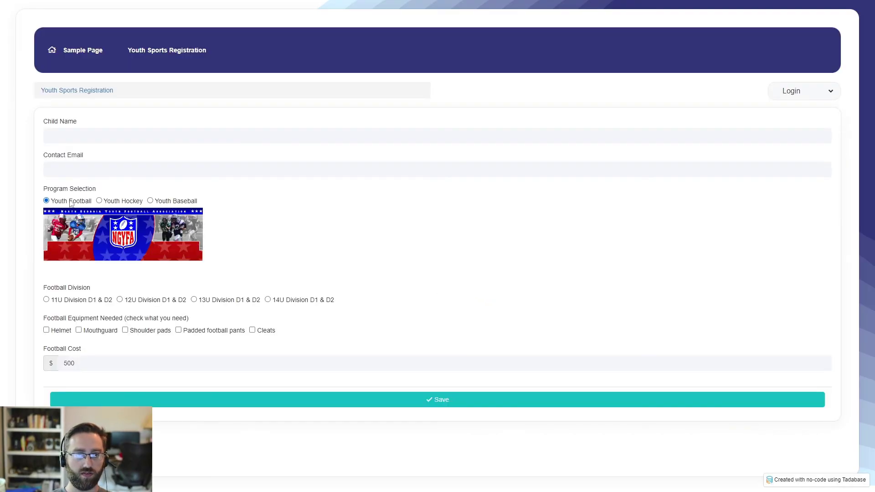
left_click(106, 204)
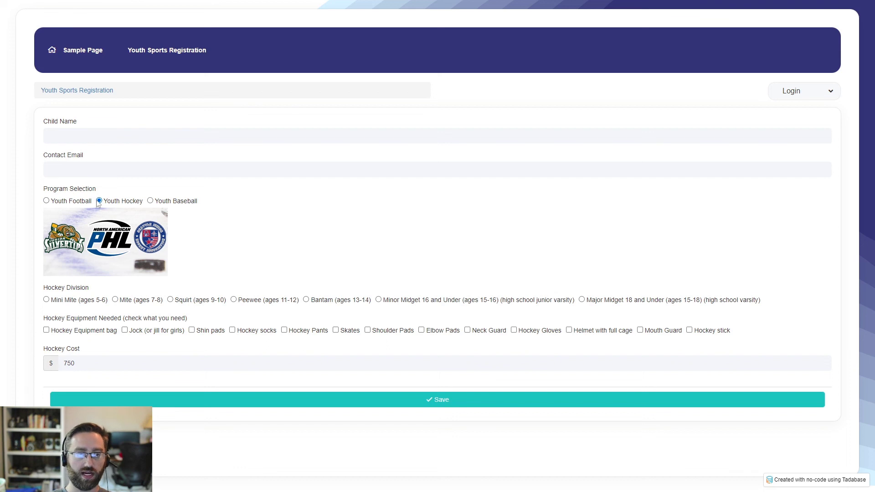
left_click(73, 202)
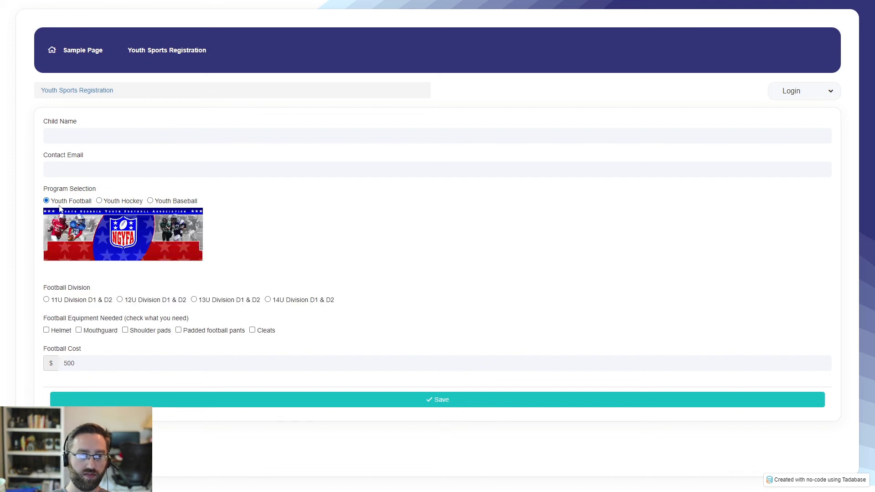
left_click(112, 201)
left_click(76, 202)
left_click(116, 202)
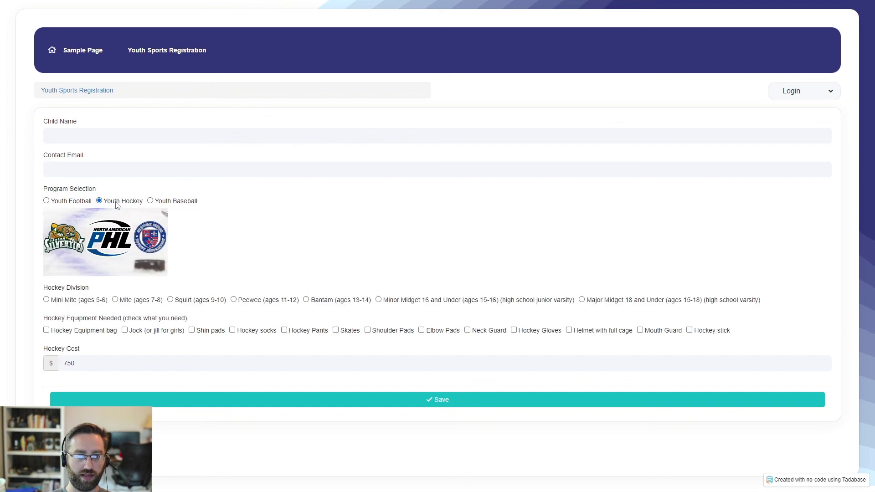
left_click(75, 201)
left_click(113, 201)
left_click(68, 201)
left_click(109, 201)
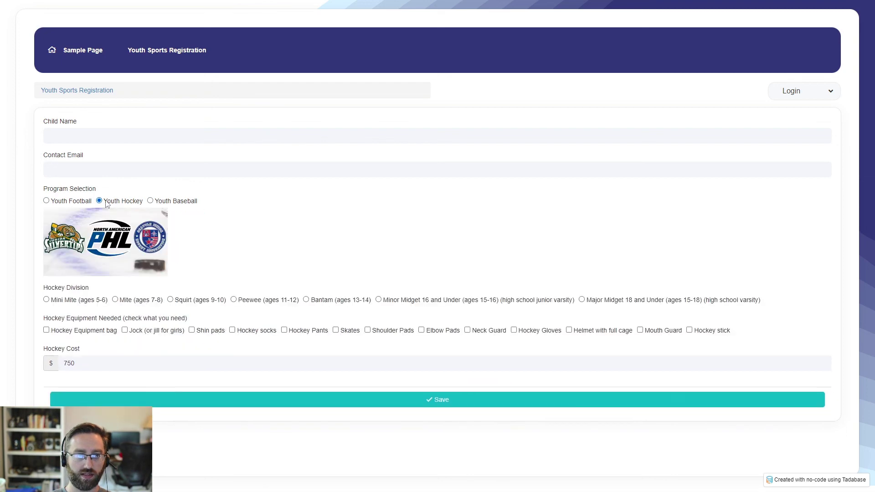
left_click(68, 201)
left_click(116, 201)
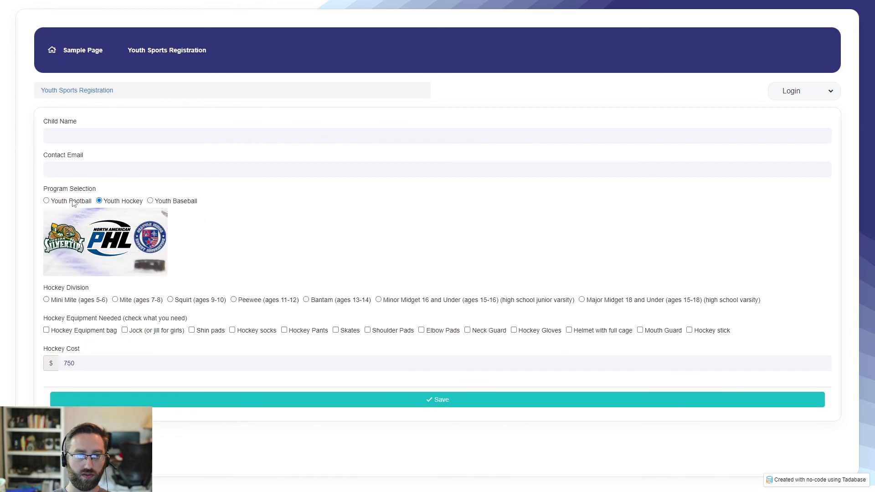
left_click(165, 203)
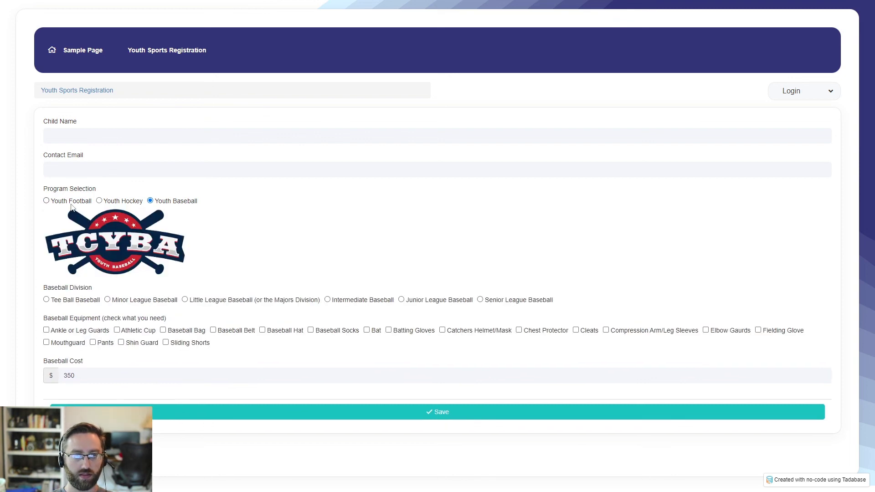
Step: Enter the child's name and contact e-mail, and choose the Intermediate Baseball division
left_click(86, 135)
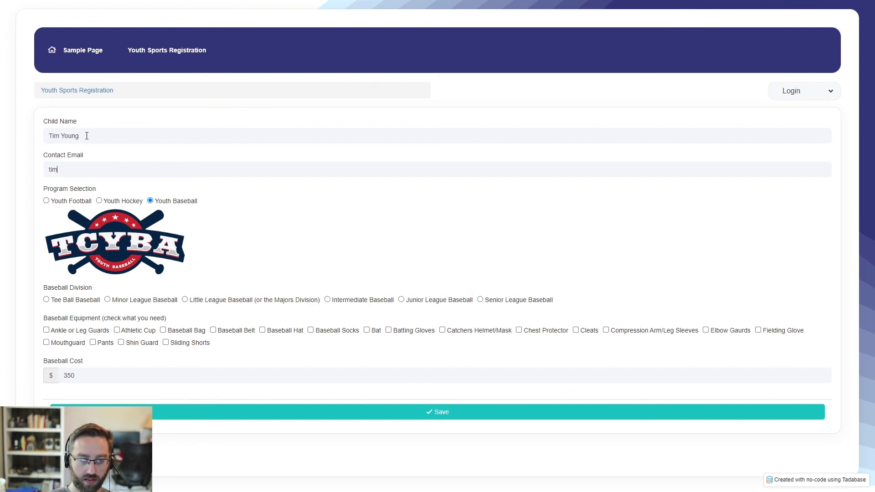
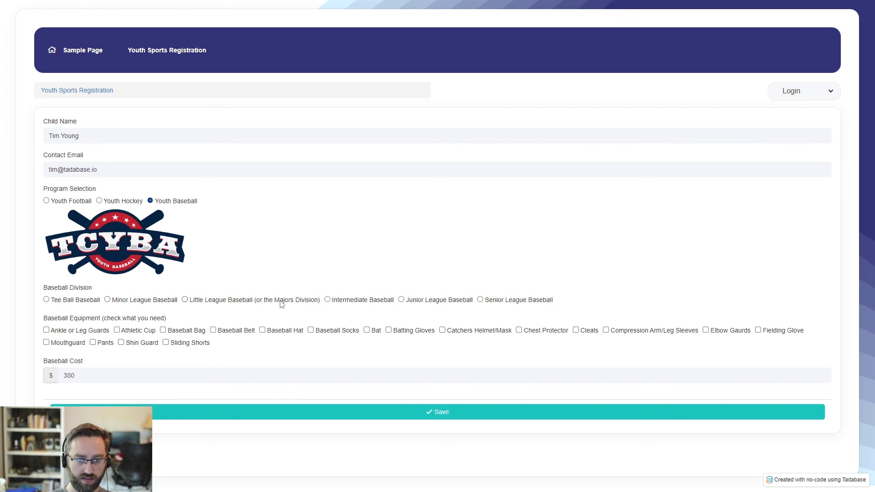
left_click(330, 301)
Step: Check Ankle or Leg Guards, Baseball Bag, Socks, Catchers Helmet/Mask, Compression Arm/Leg Sleeves, Fielding Glove, Shin Guard, then submit
left_click(58, 335)
left_click(188, 332)
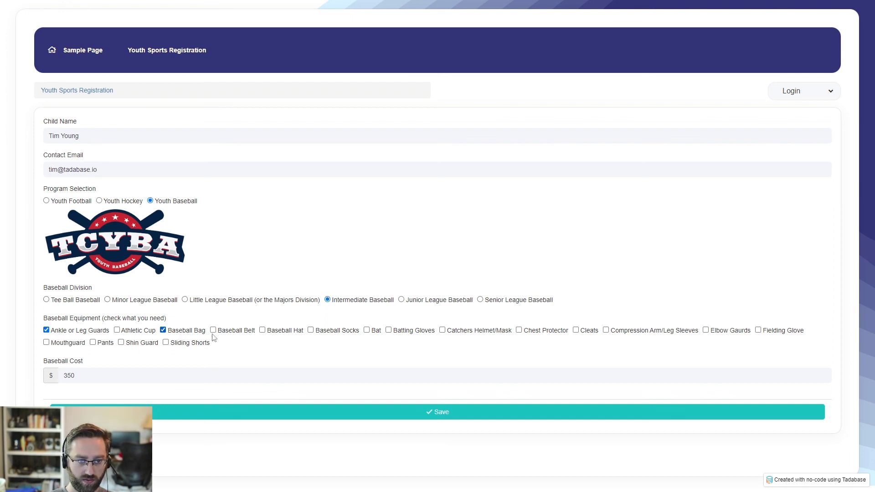
left_click(333, 335)
left_click(441, 332)
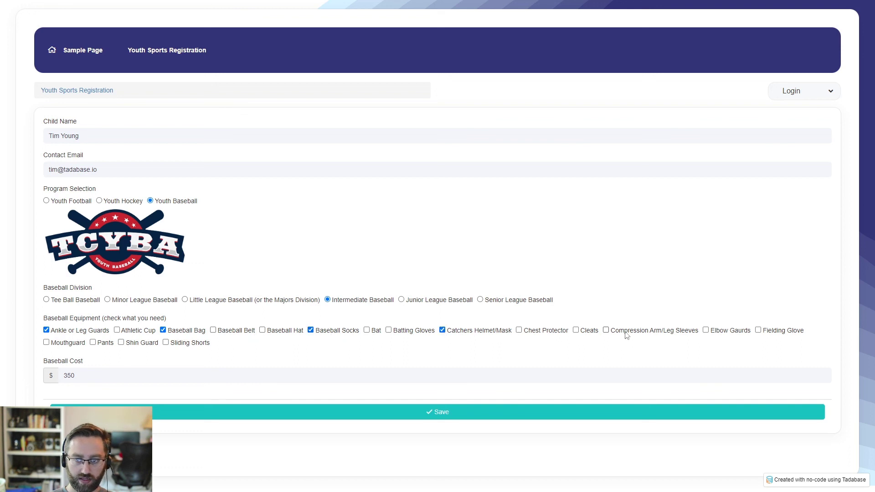
left_click(628, 335)
left_click(775, 333)
left_click(145, 347)
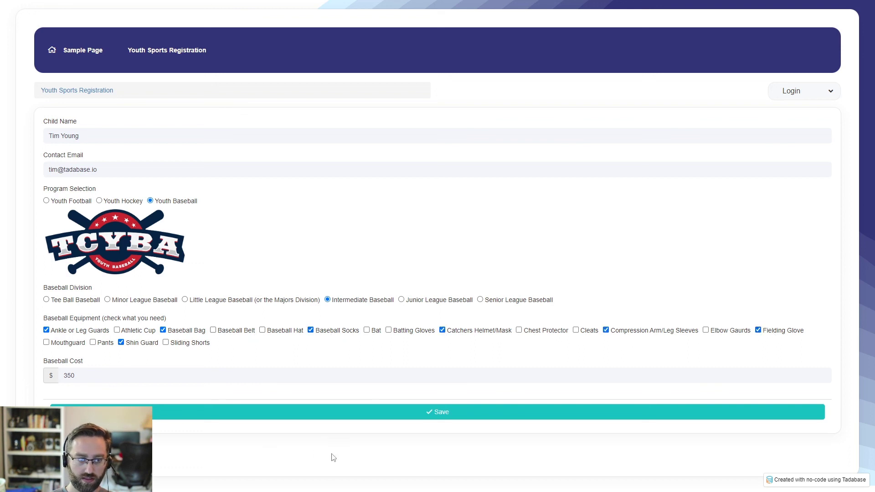
left_click(274, 416)
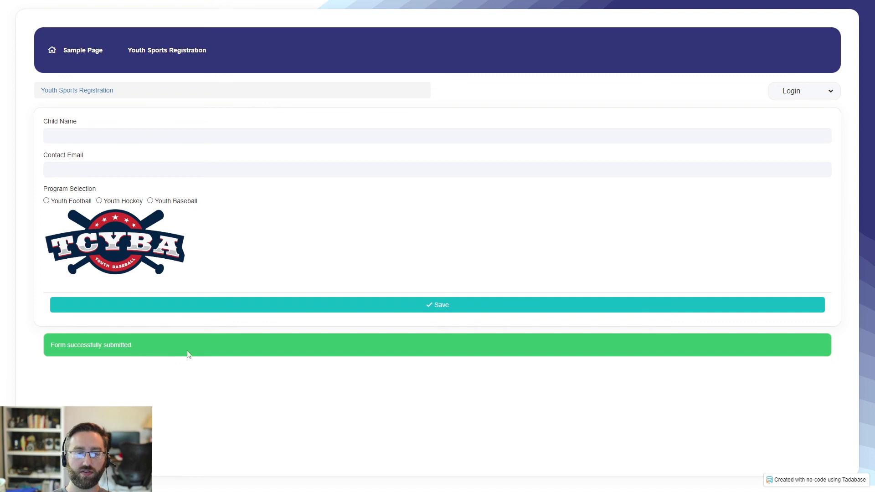